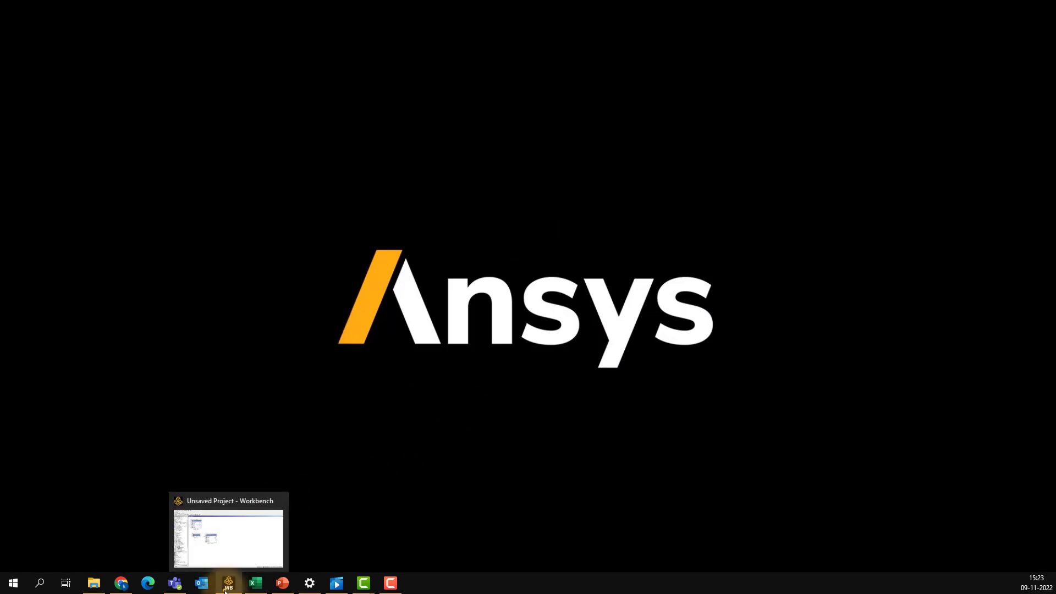
Step: In Workbench, create a New Discovery Geometry for the Fluid Flow system's A2 Geometry cell
click(227, 584)
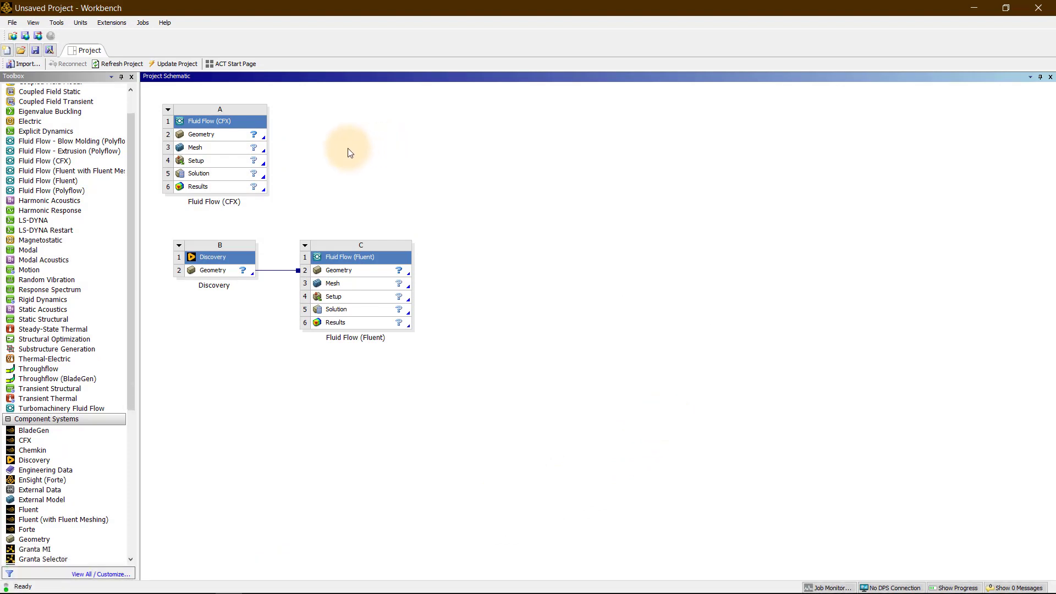
right_click(246, 137)
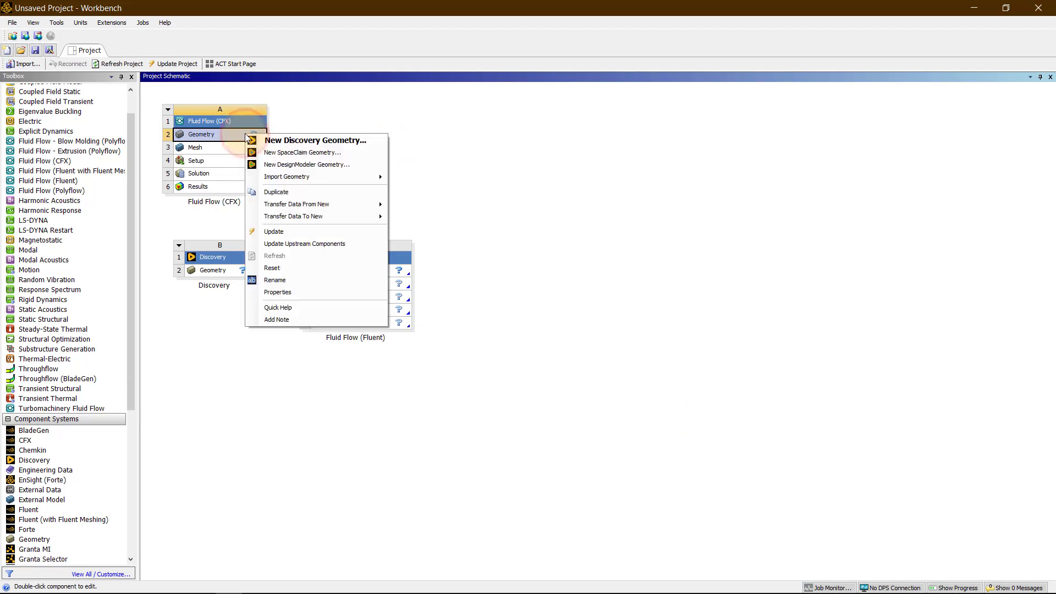
click(382, 142)
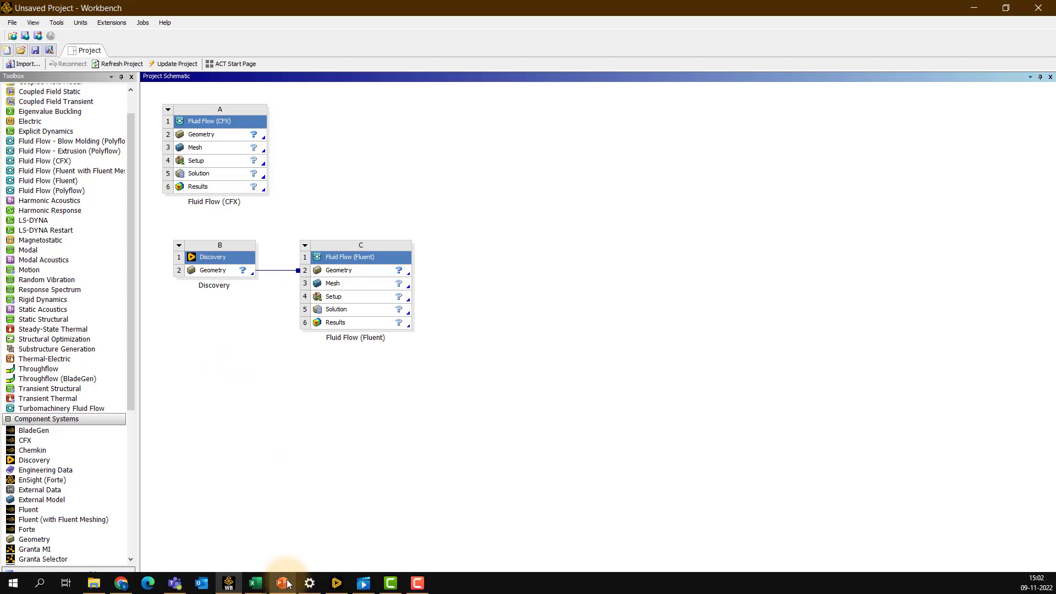
Step: Switch to Discovery and page through the welcome slides from Stages to Using Tools
click(337, 583)
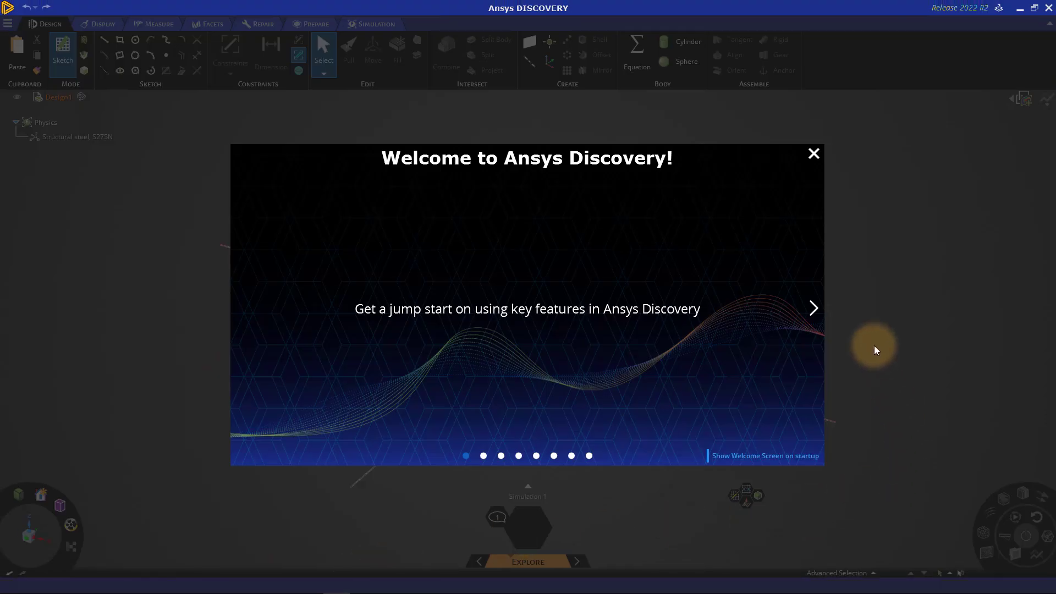
click(814, 310)
click(813, 309)
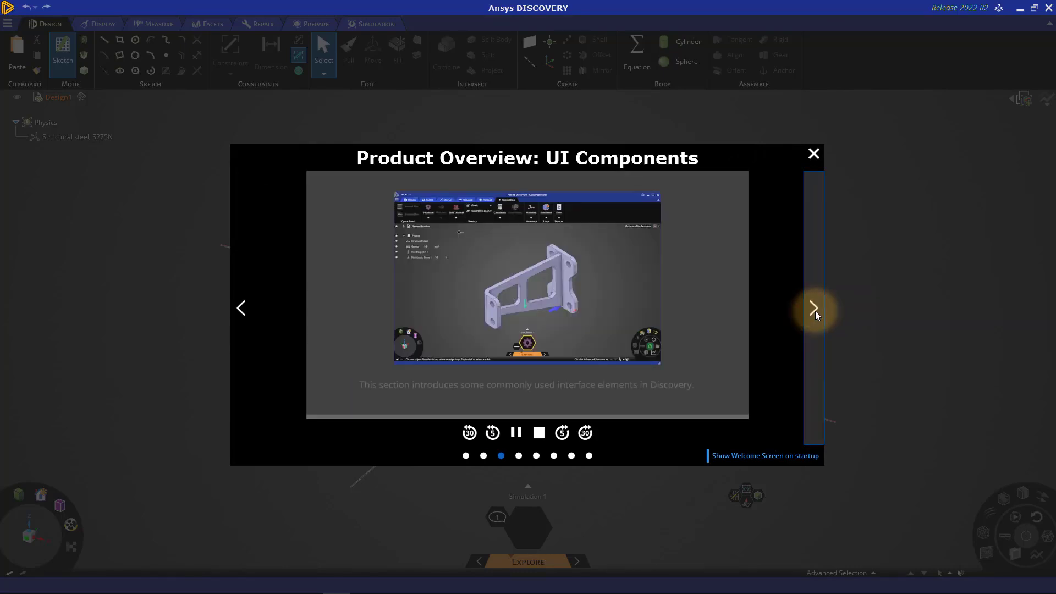
click(813, 310)
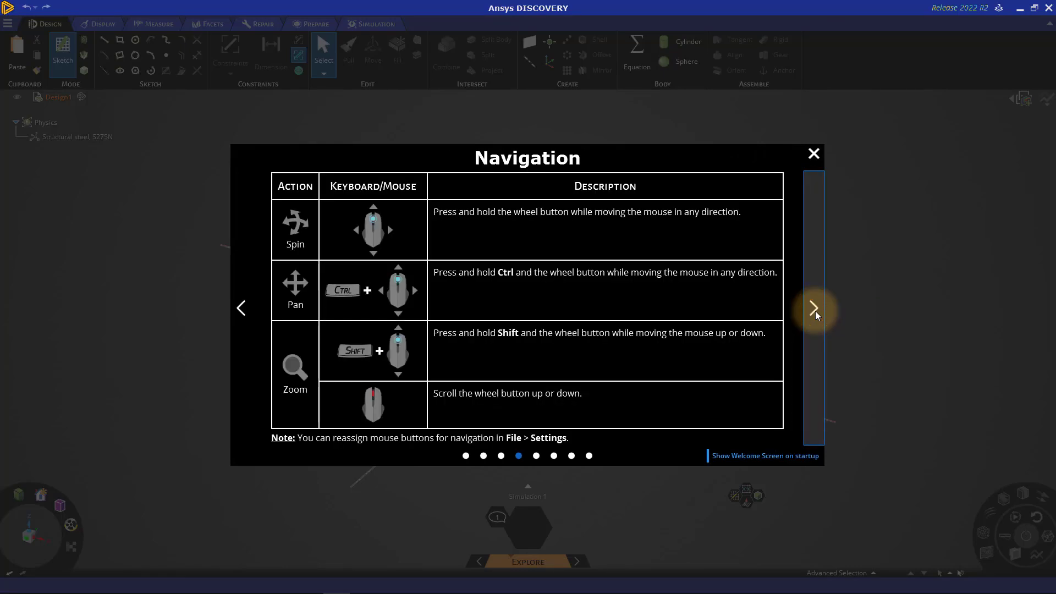
click(814, 310)
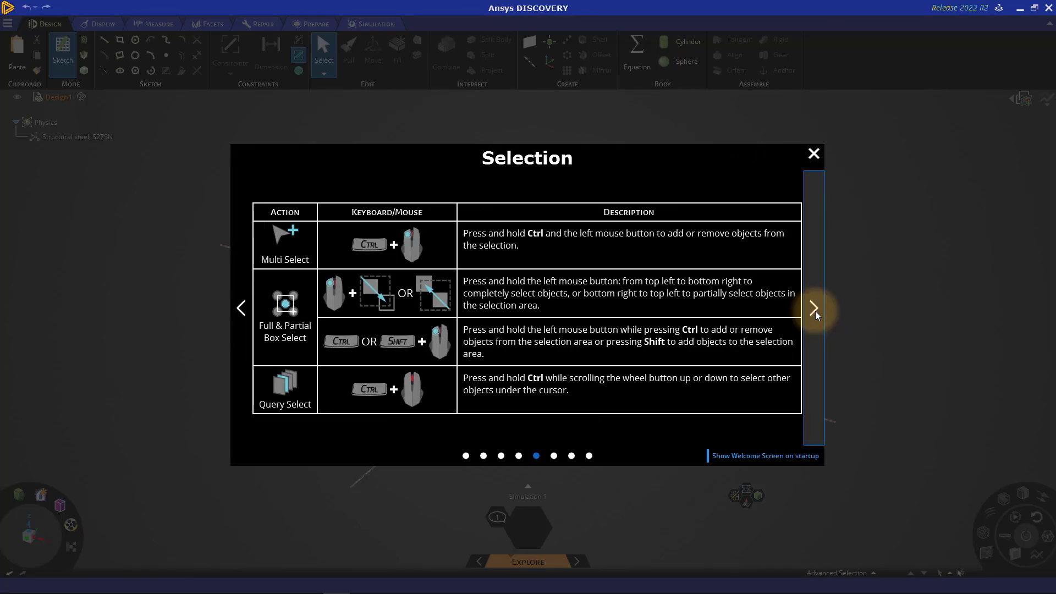
click(814, 309)
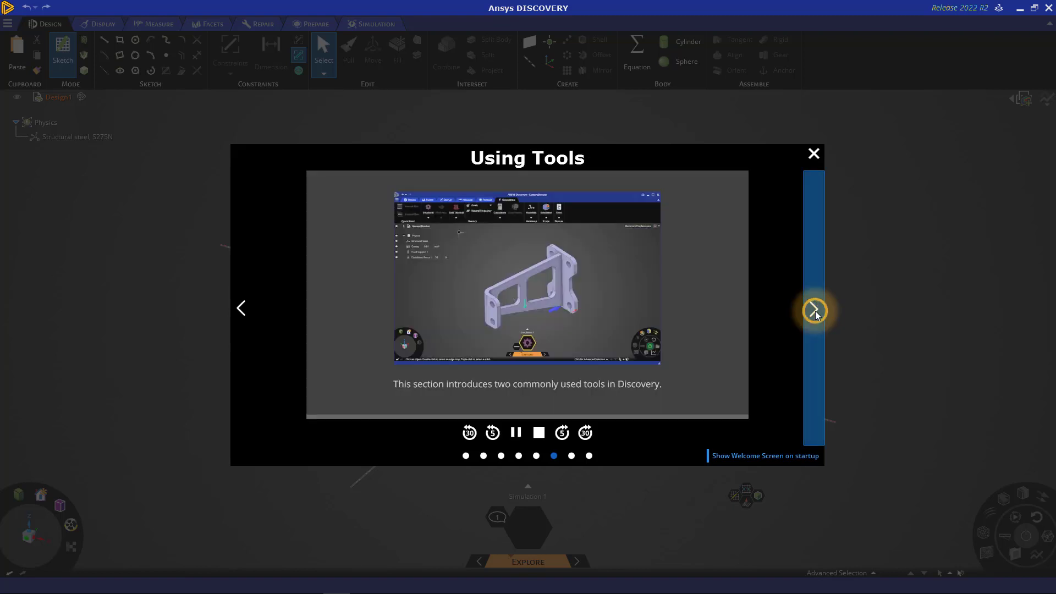
Step: Advance to the Getting Help and Next Steps slides, check the tour topics, and open the Home Page
click(814, 309)
click(813, 309)
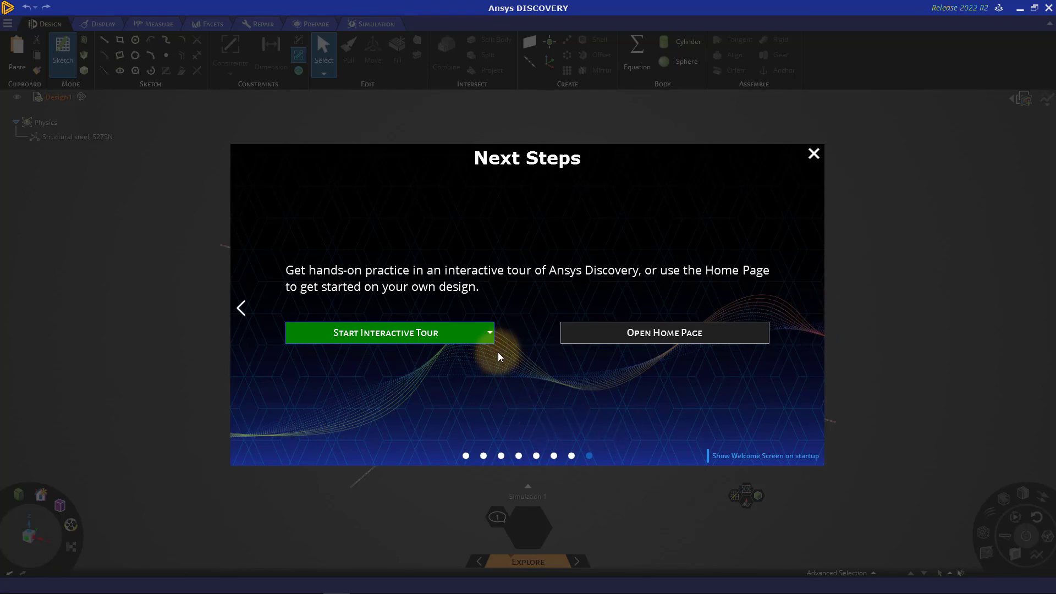
click(490, 337)
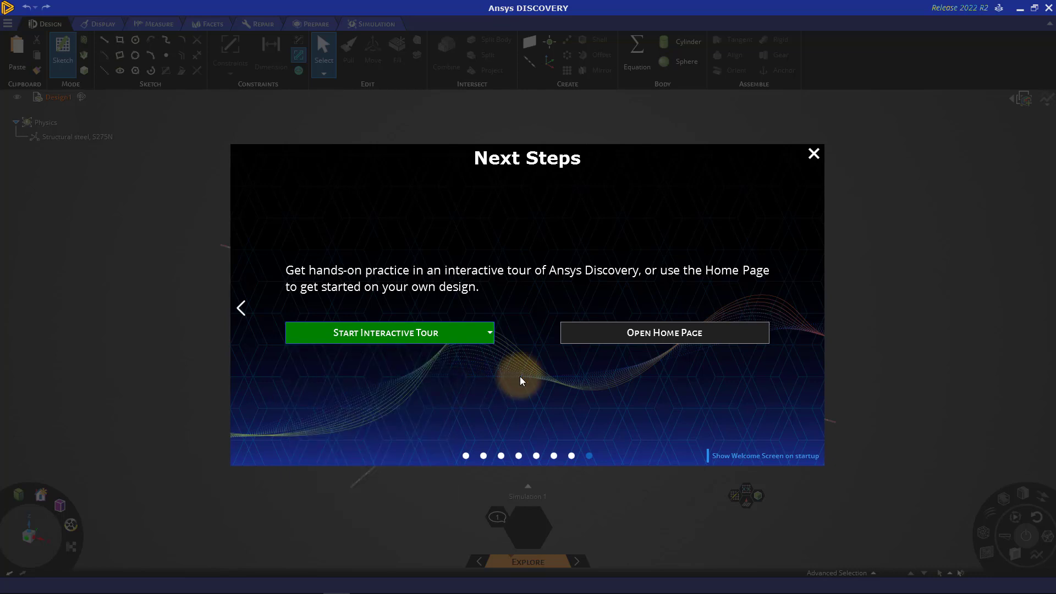
click(596, 333)
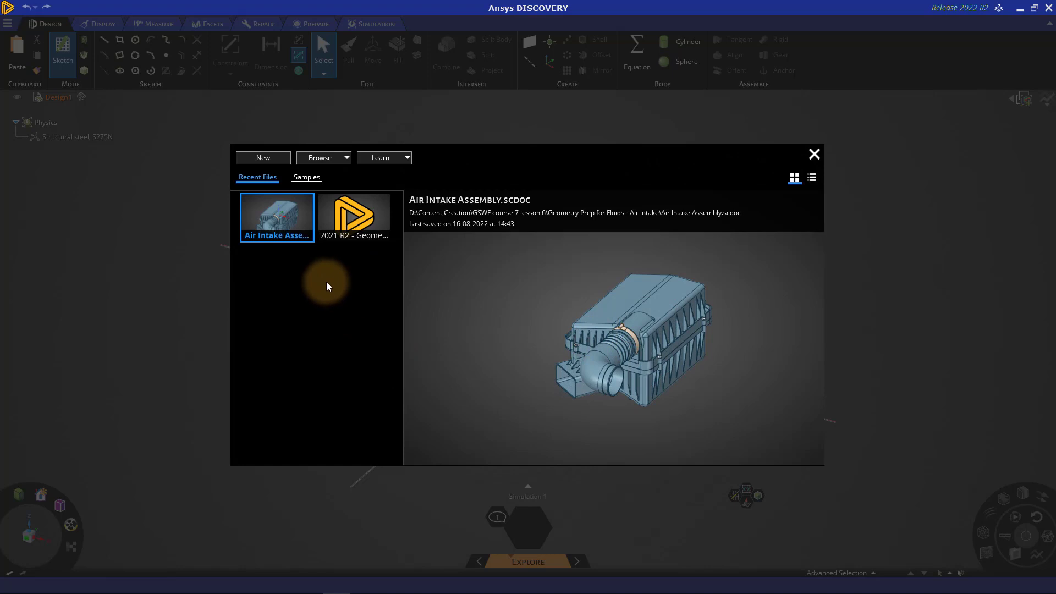
Step: Check the Samples and Recent Files lists, then browse the disk for a document
click(306, 177)
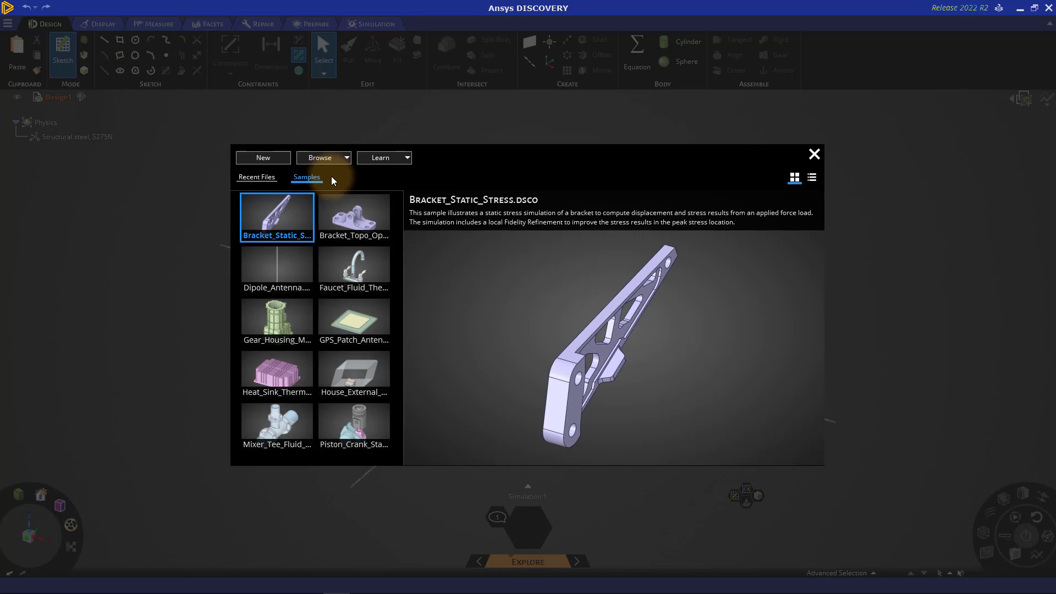
click(264, 183)
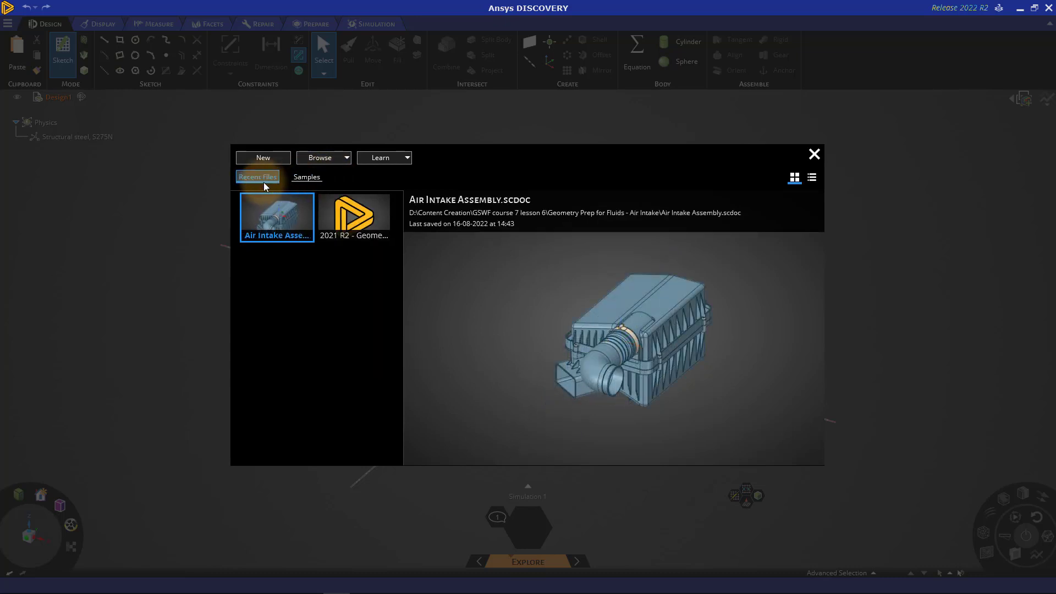
click(346, 158)
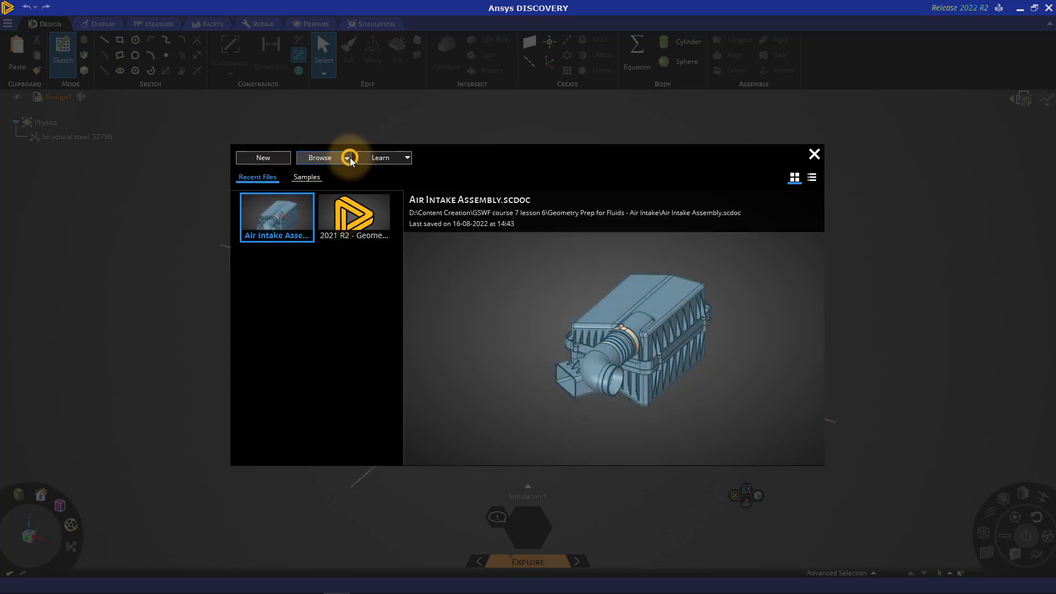
click(336, 184)
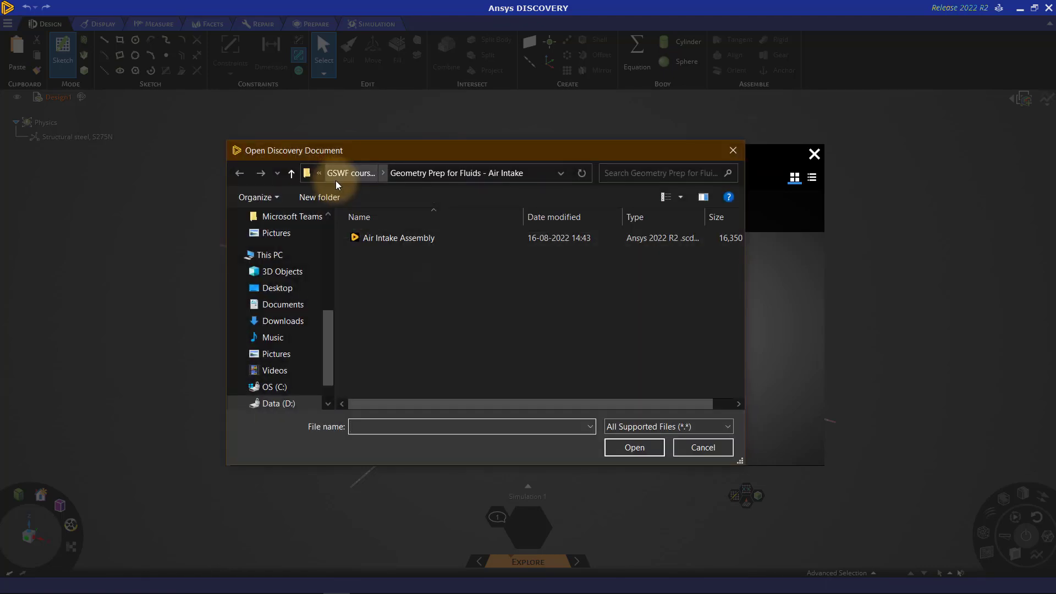
Step: Select Air Intake Assembly, review the file-type filter without changing it, and open the file
click(428, 240)
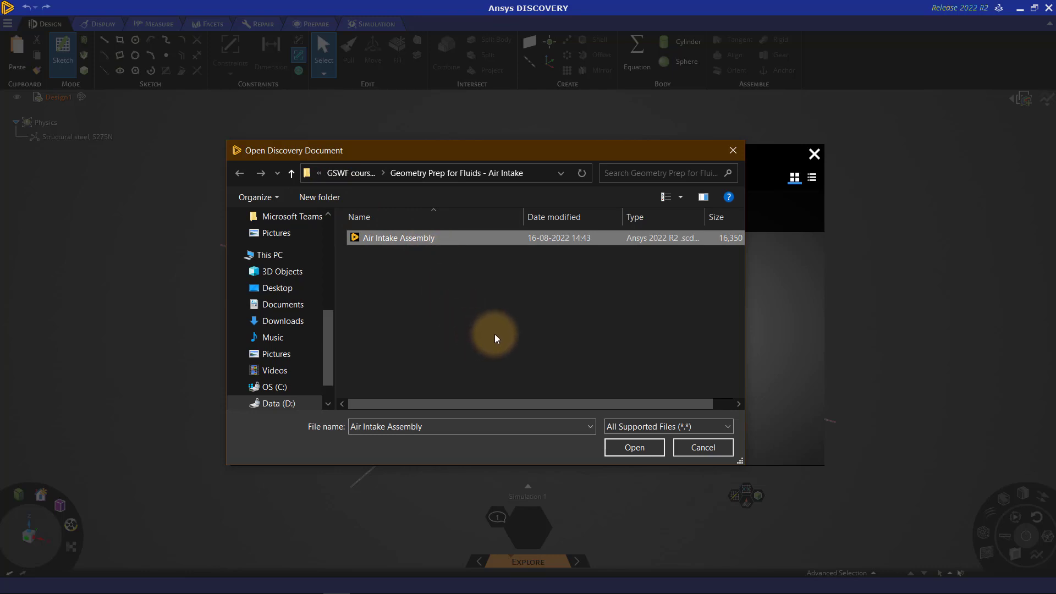
click(727, 427)
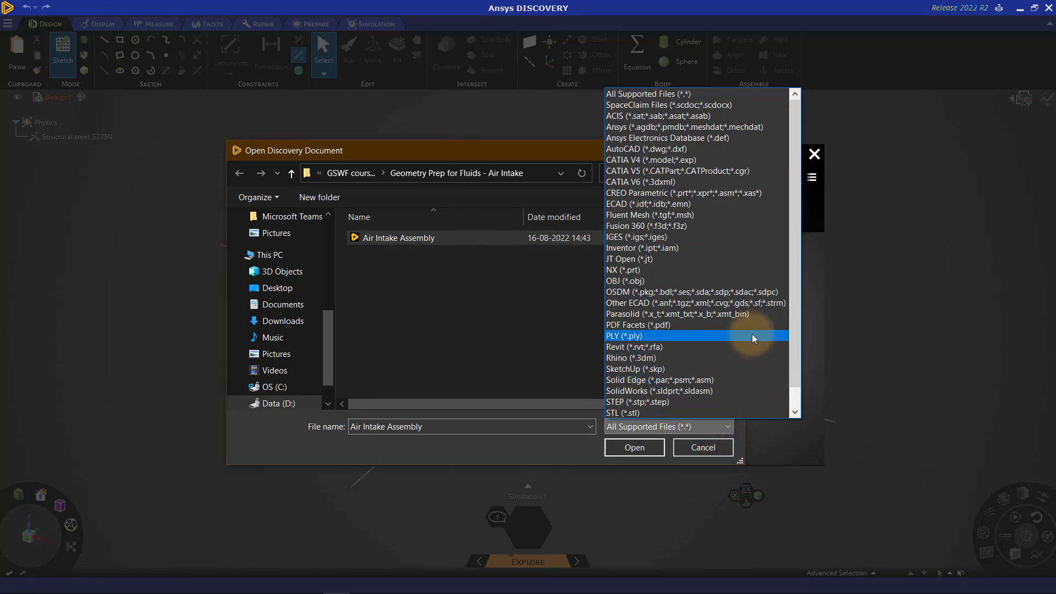
click(566, 323)
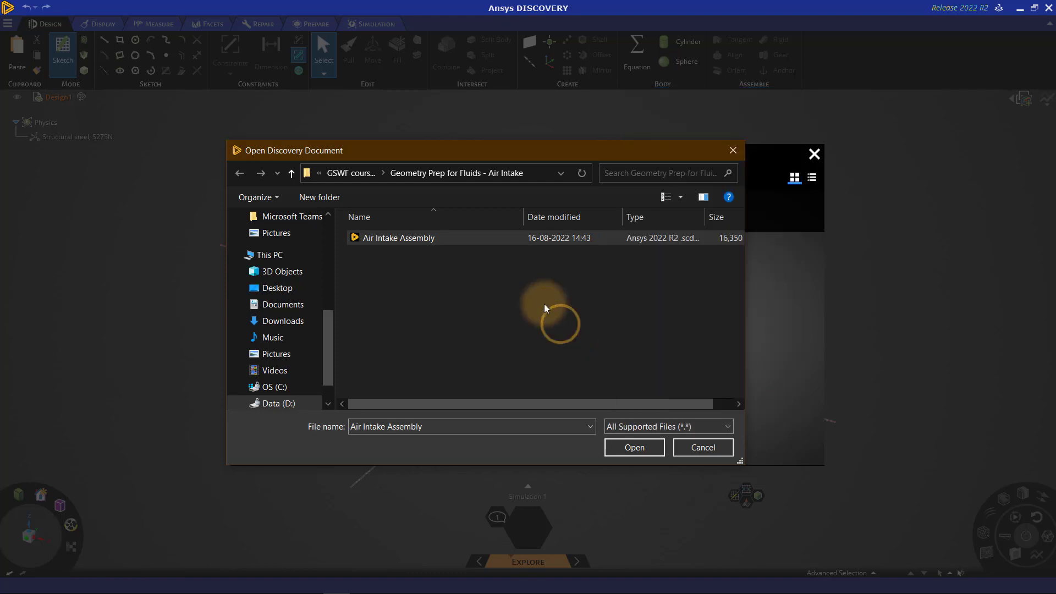
click(619, 443)
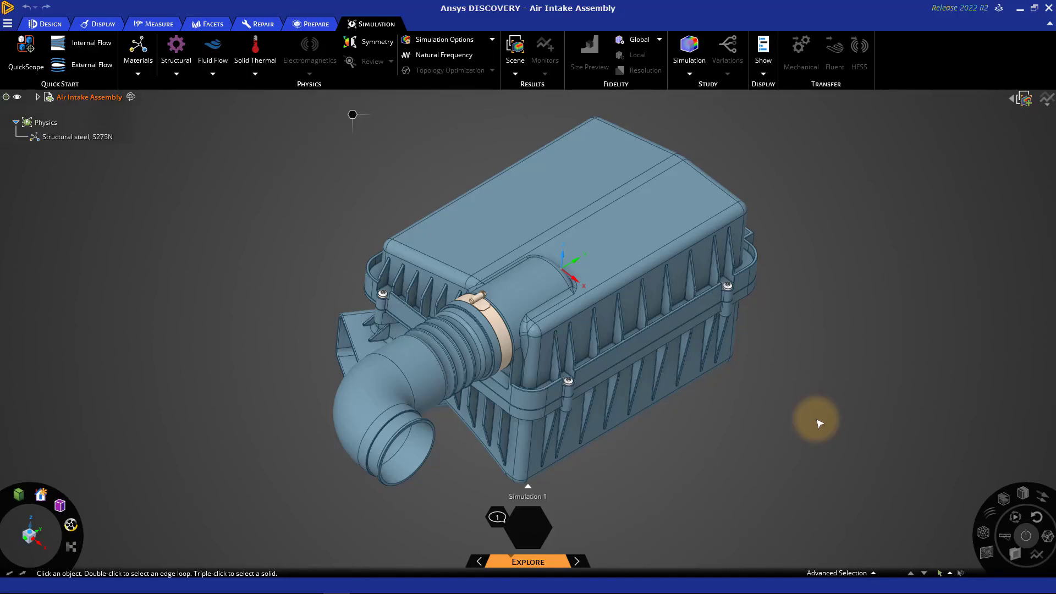
Step: Move the loaded air intake assembly from the Explore stage to the Model stage
click(477, 561)
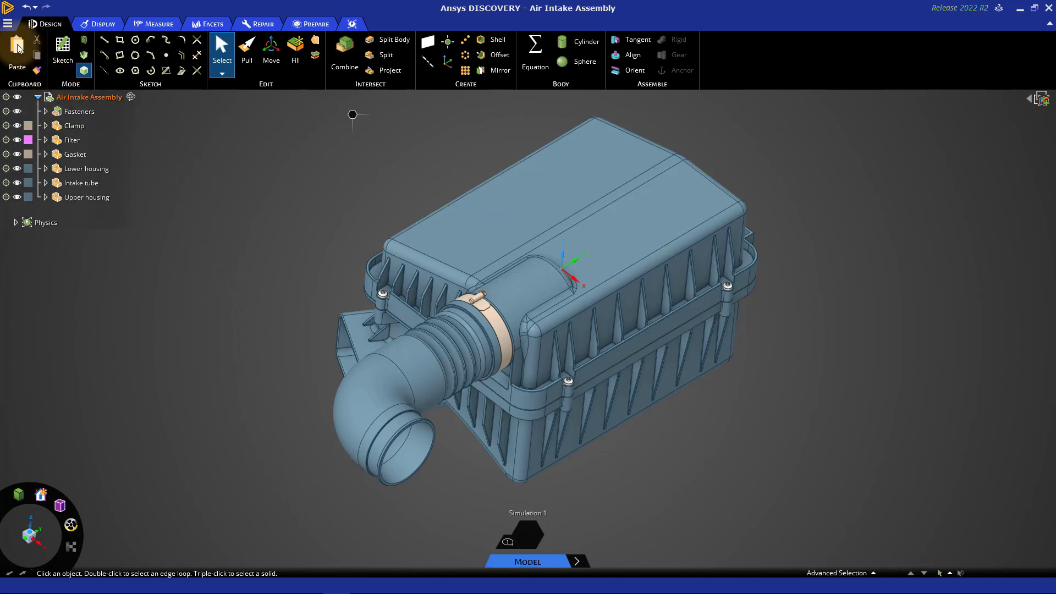
click(8, 23)
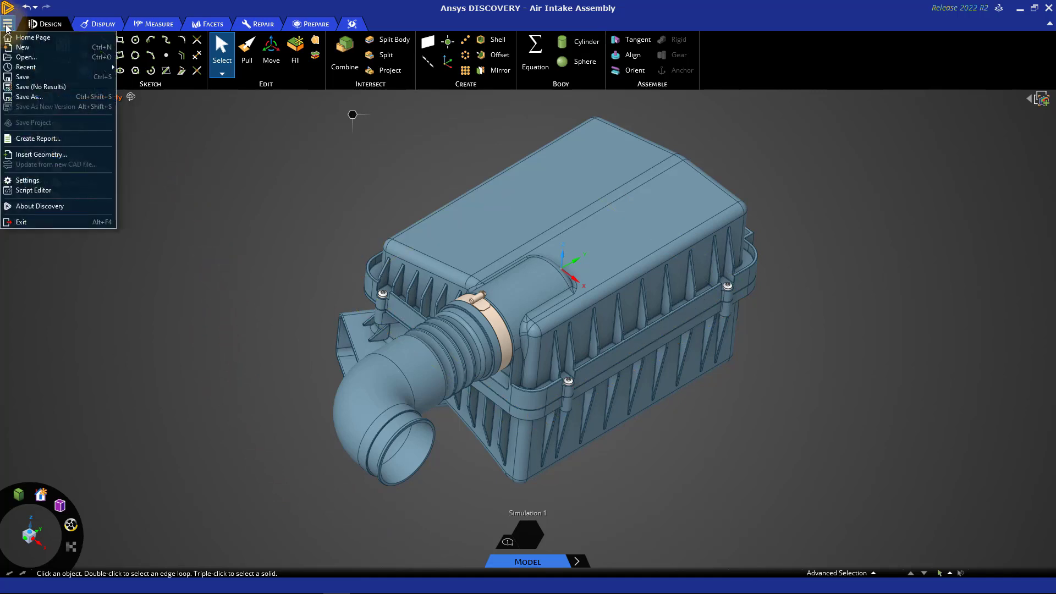
click(34, 183)
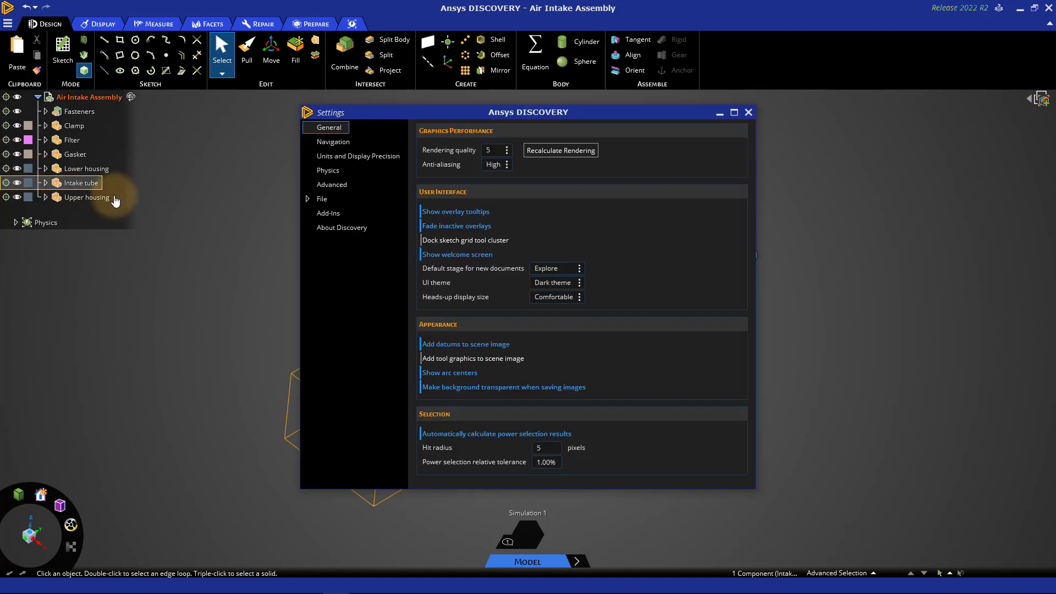
click(581, 270)
click(577, 255)
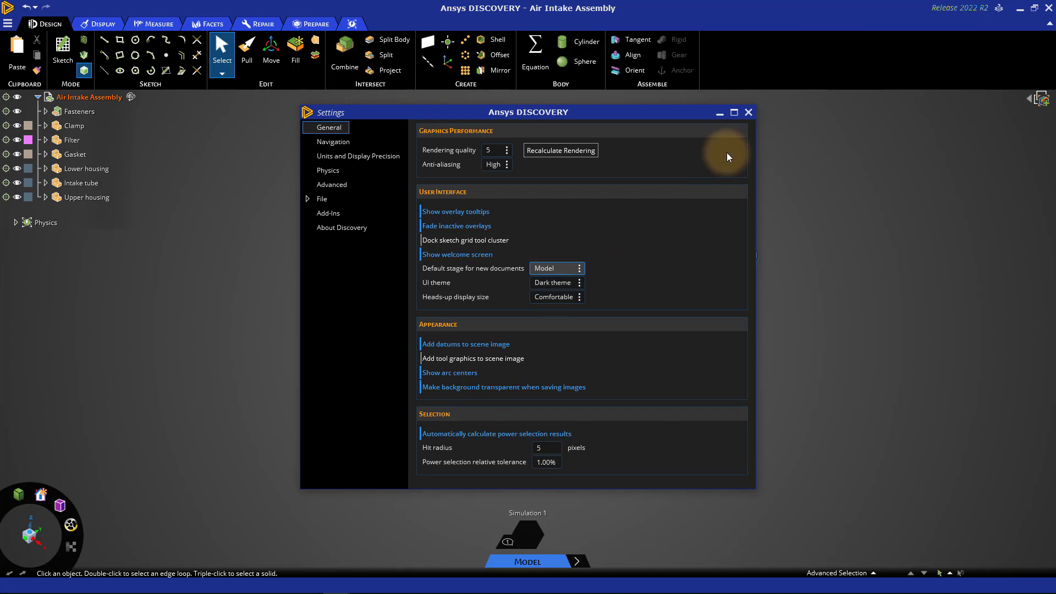
click(747, 112)
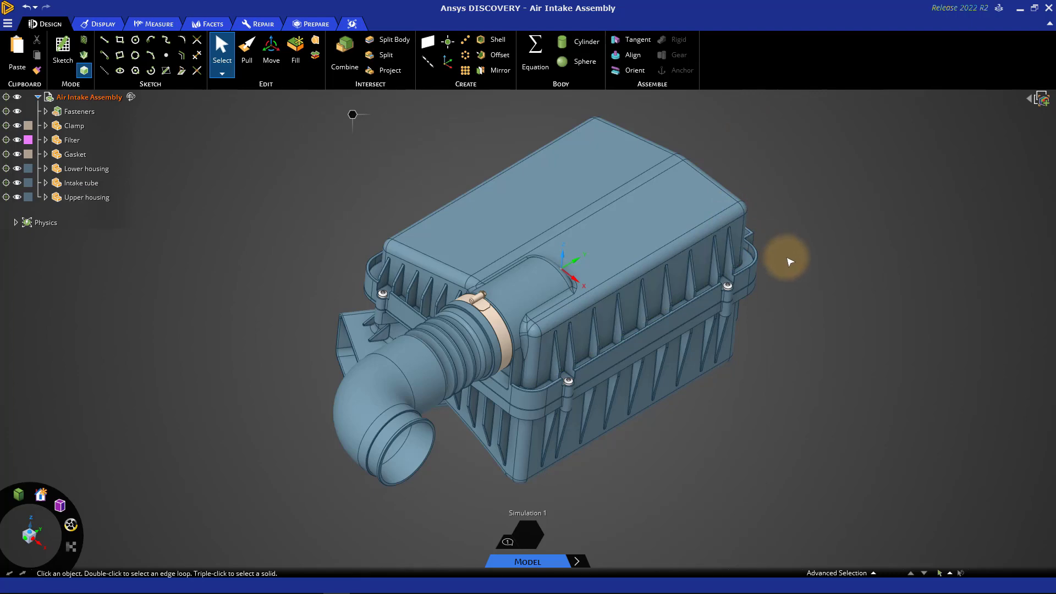
middle_drag(785, 247, 742, 272)
scroll(751, 260, up, 6)
scroll(754, 268, down, 6)
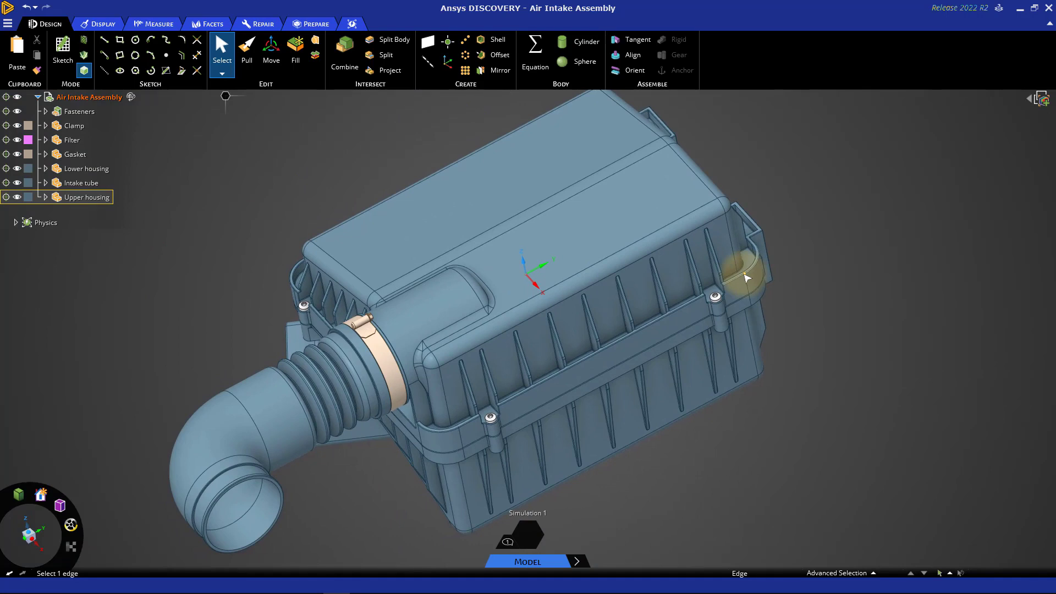
click(9, 25)
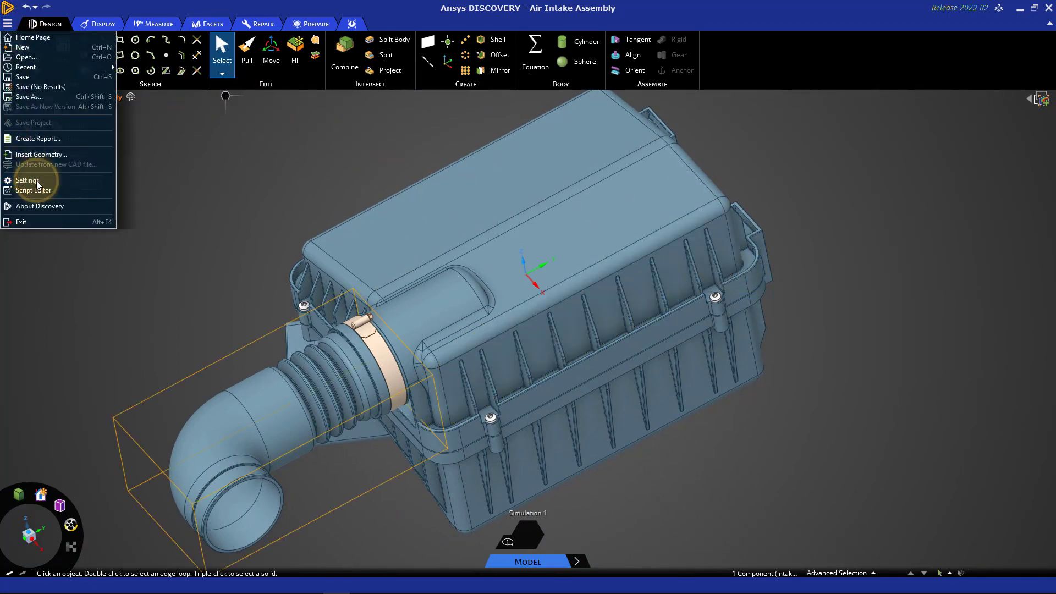
click(36, 189)
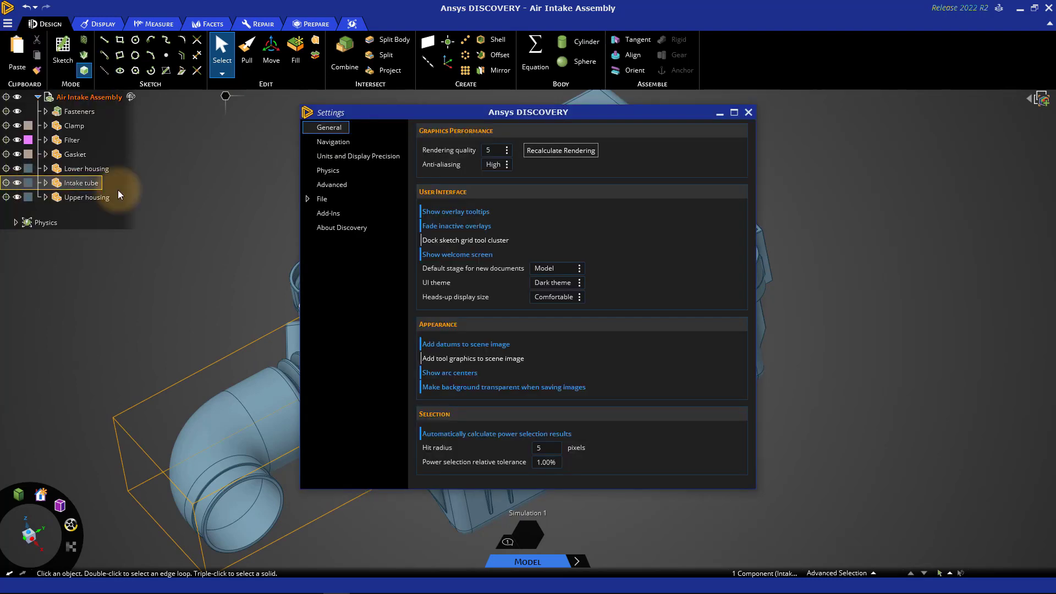
click(352, 144)
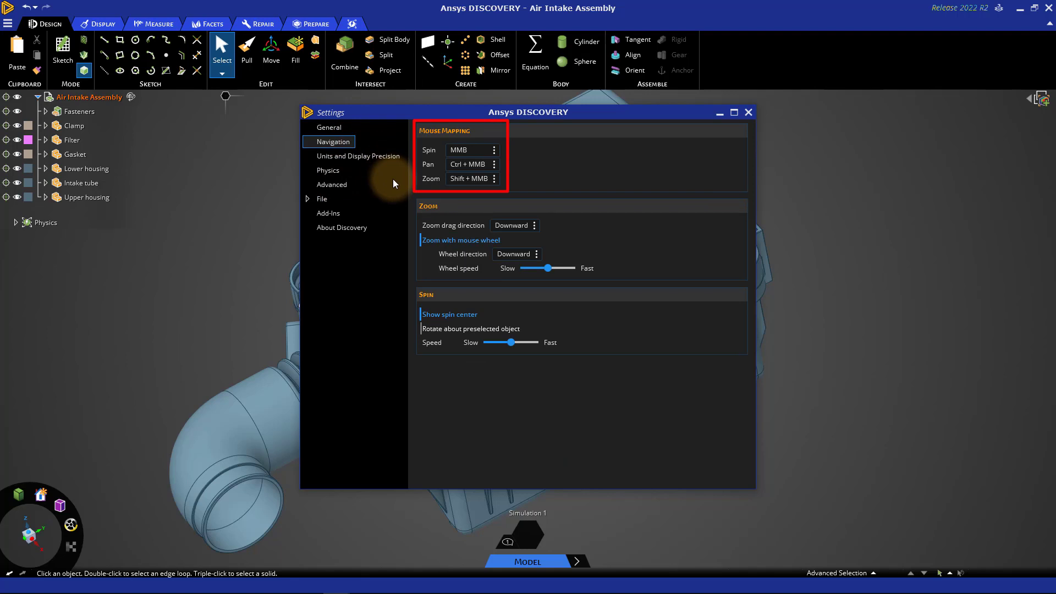
click(330, 128)
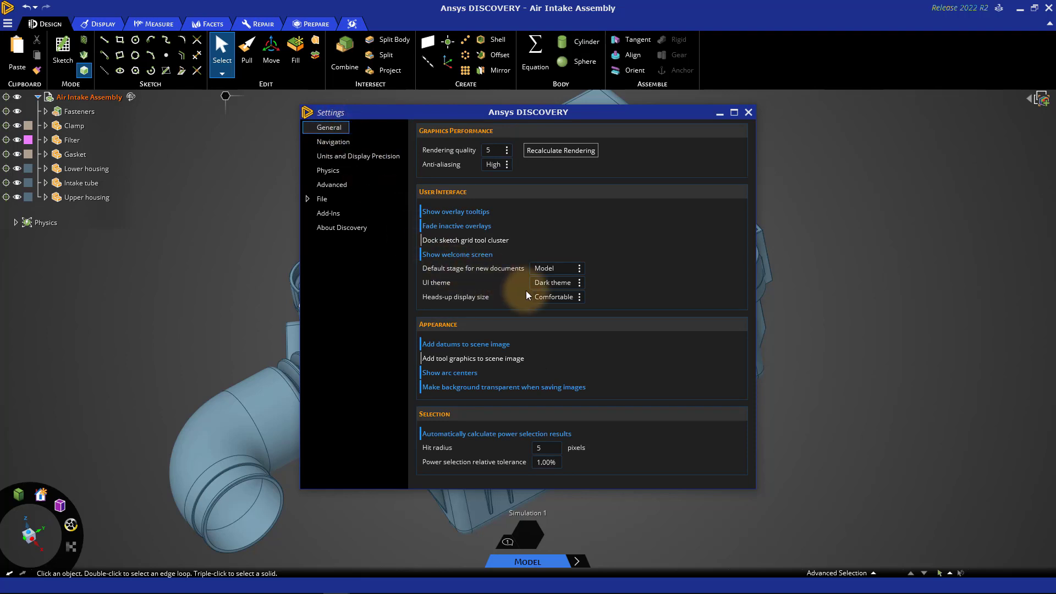
click(582, 282)
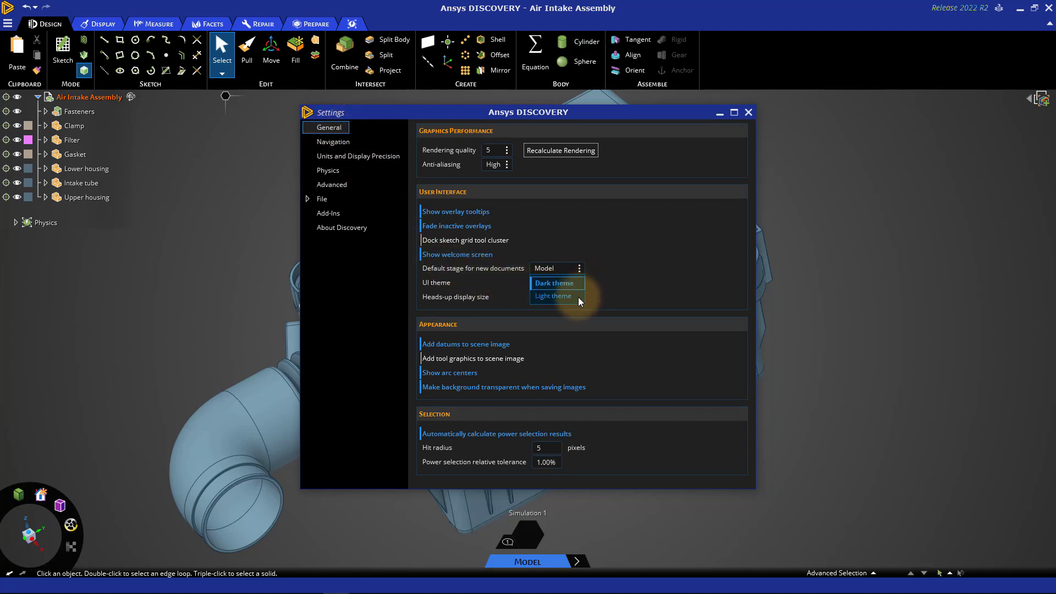
click(614, 271)
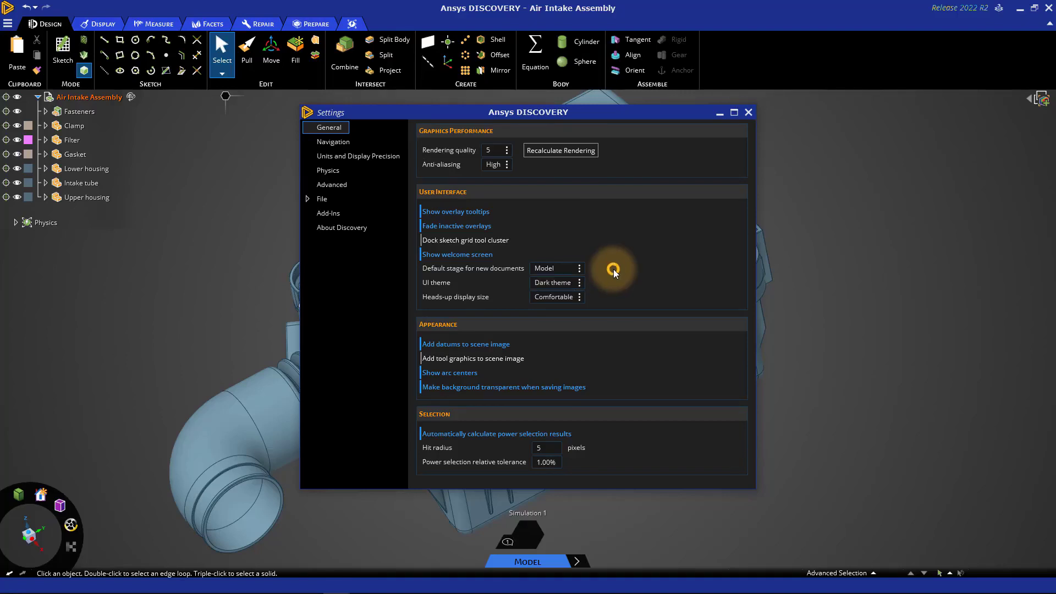
click(748, 113)
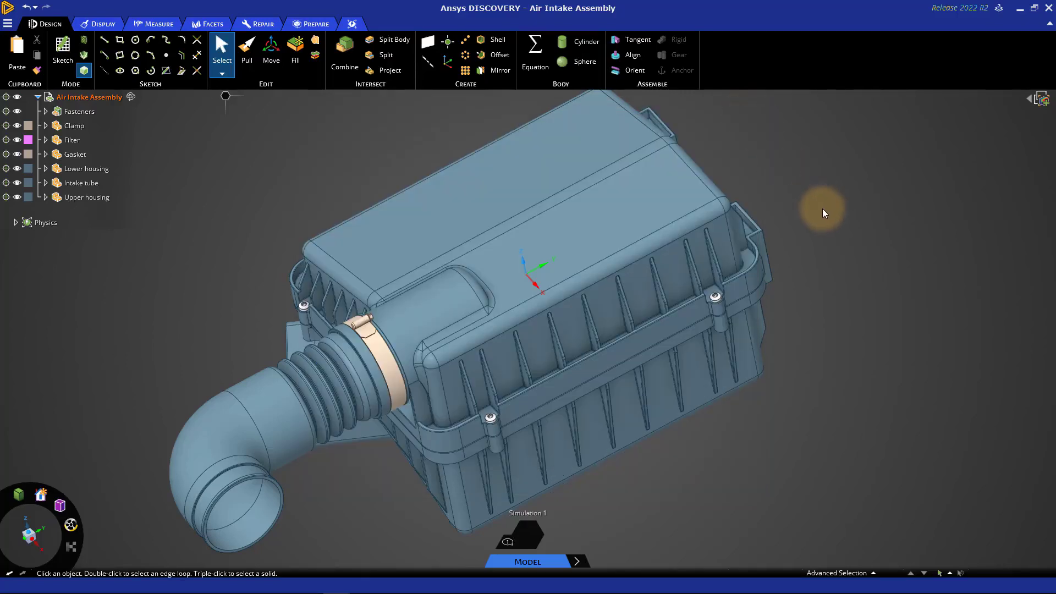
Step: Orbit the model, then expand Clamp and Fasteners to show the clamp body and six fastener instances
middle_drag(822, 209, 810, 185)
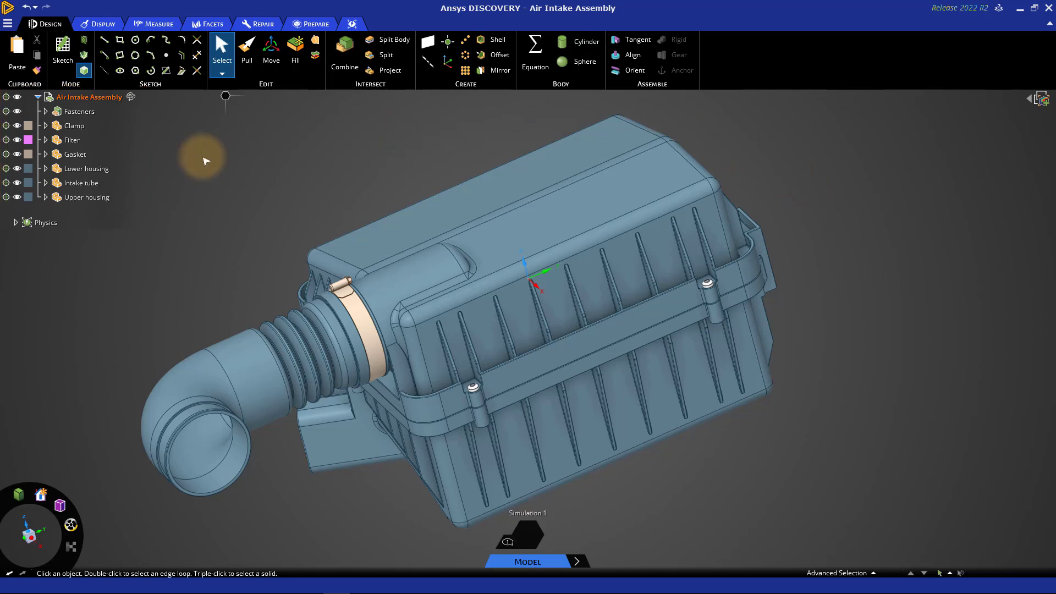
click(50, 126)
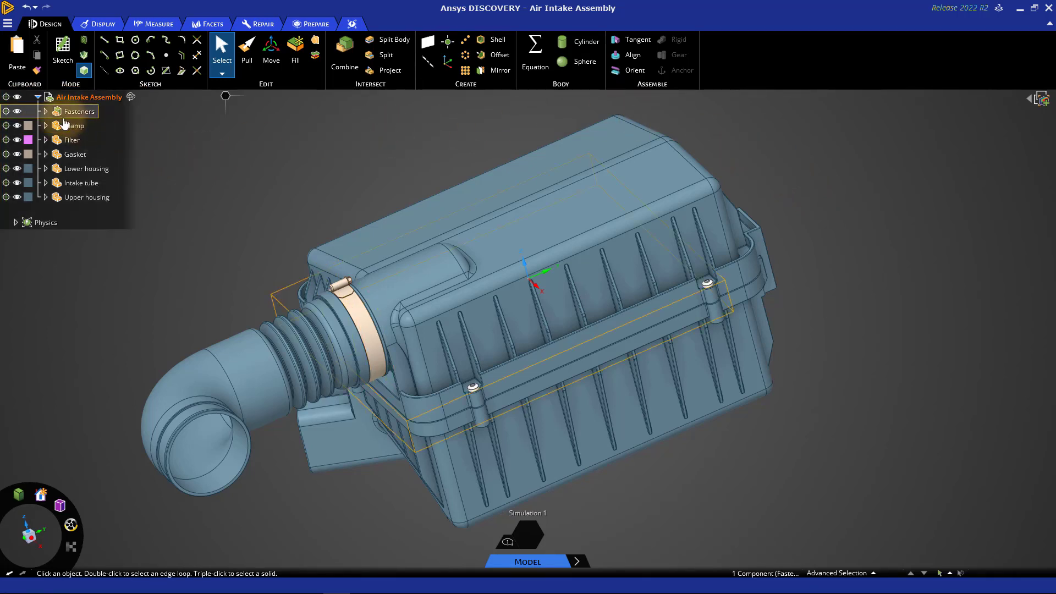
click(47, 125)
click(47, 112)
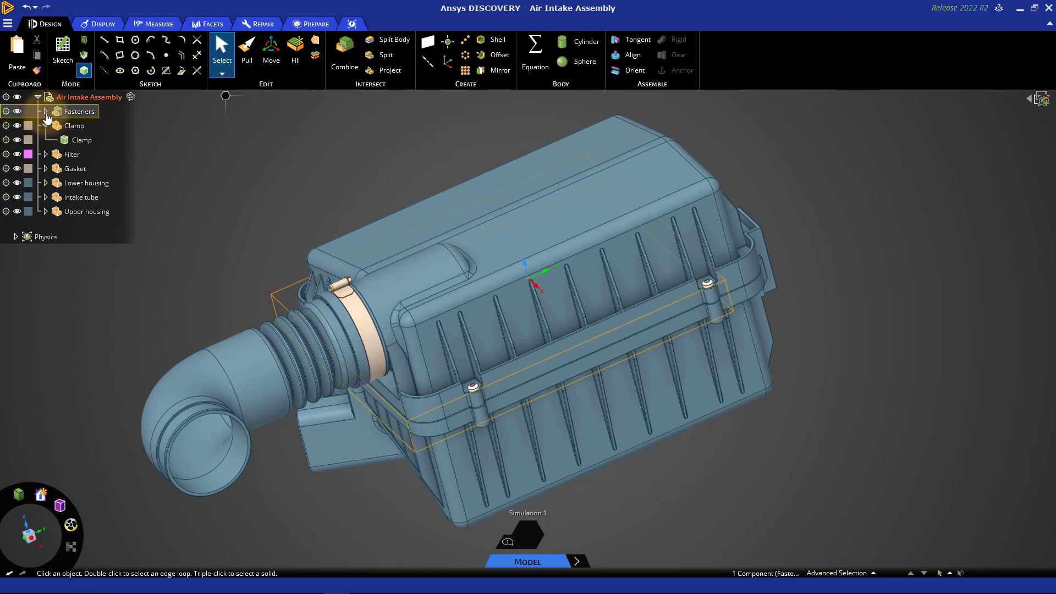
click(47, 111)
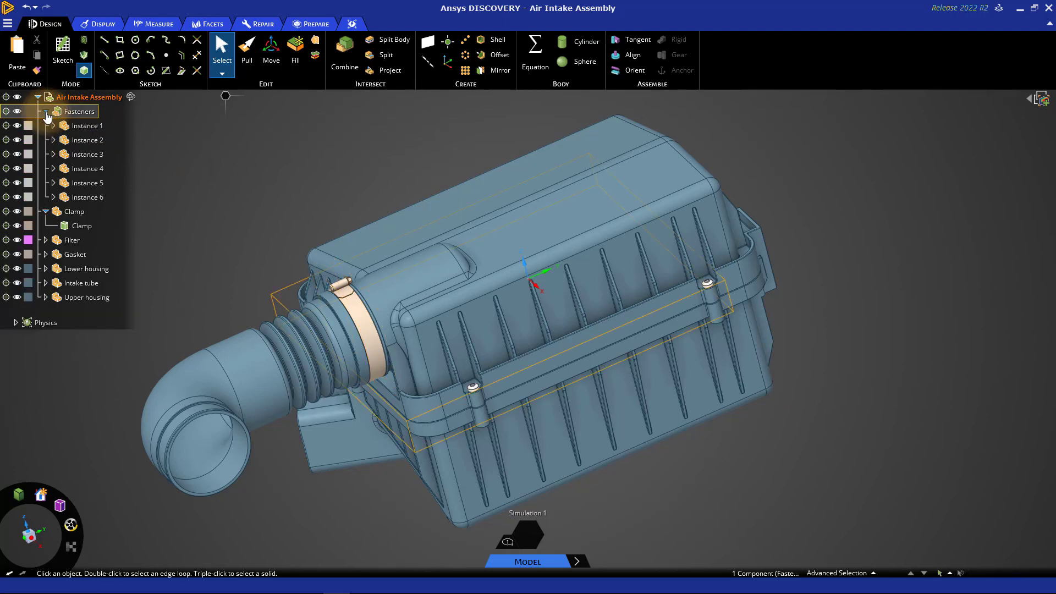
Step: Collapse the Fasteners and Clamp components in the structure tree and clear the selection
click(171, 124)
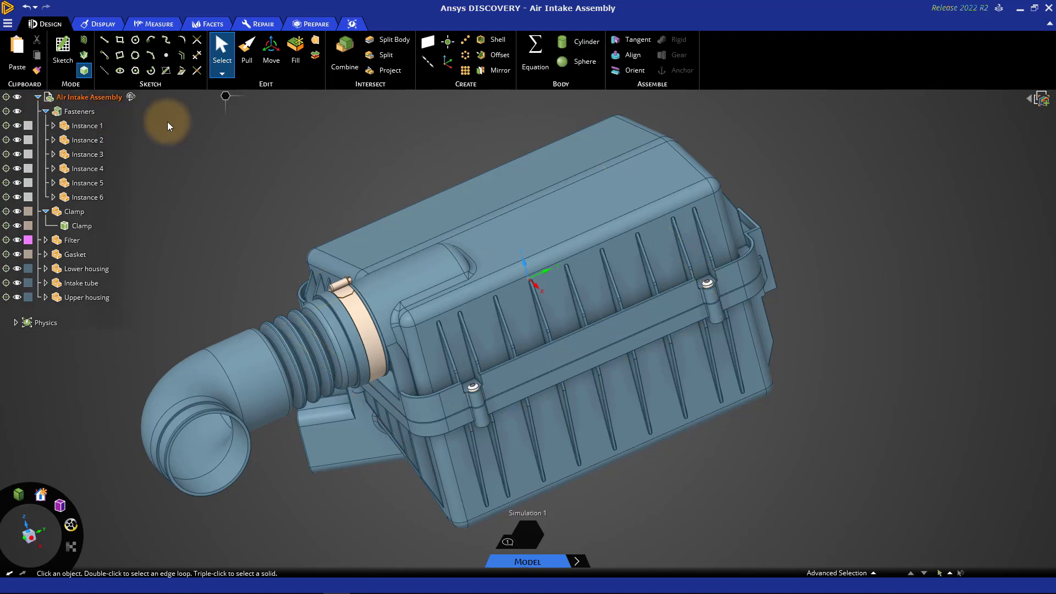
click(48, 112)
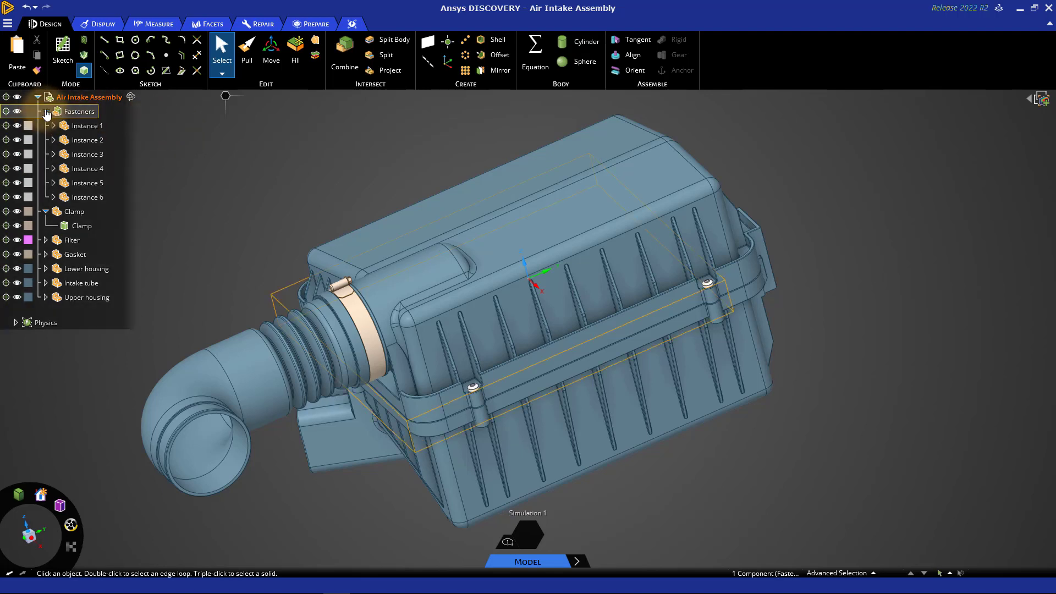
click(46, 112)
click(47, 126)
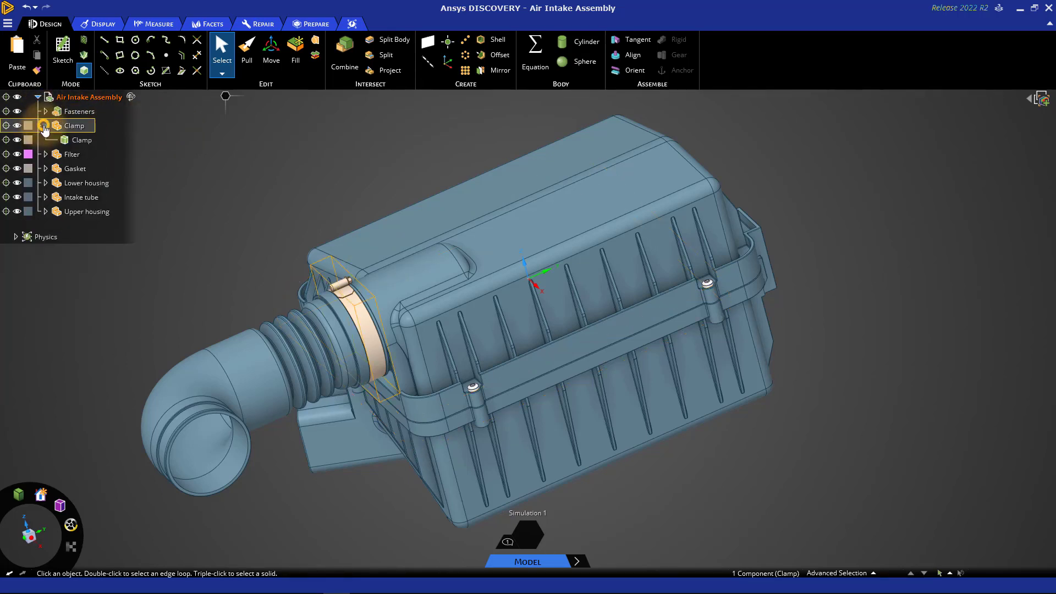
click(46, 125)
click(235, 166)
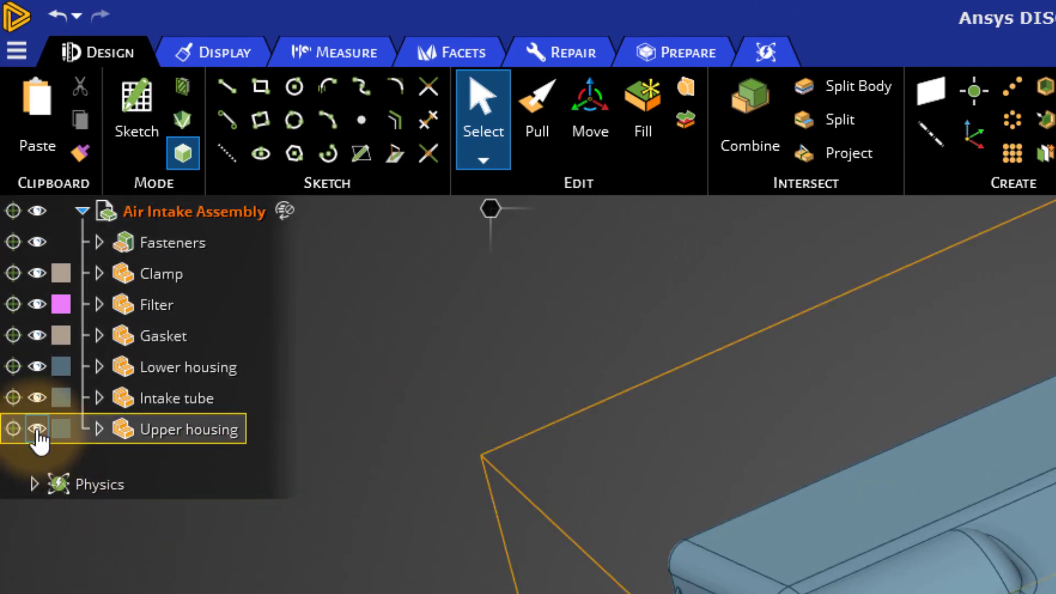
click(37, 430)
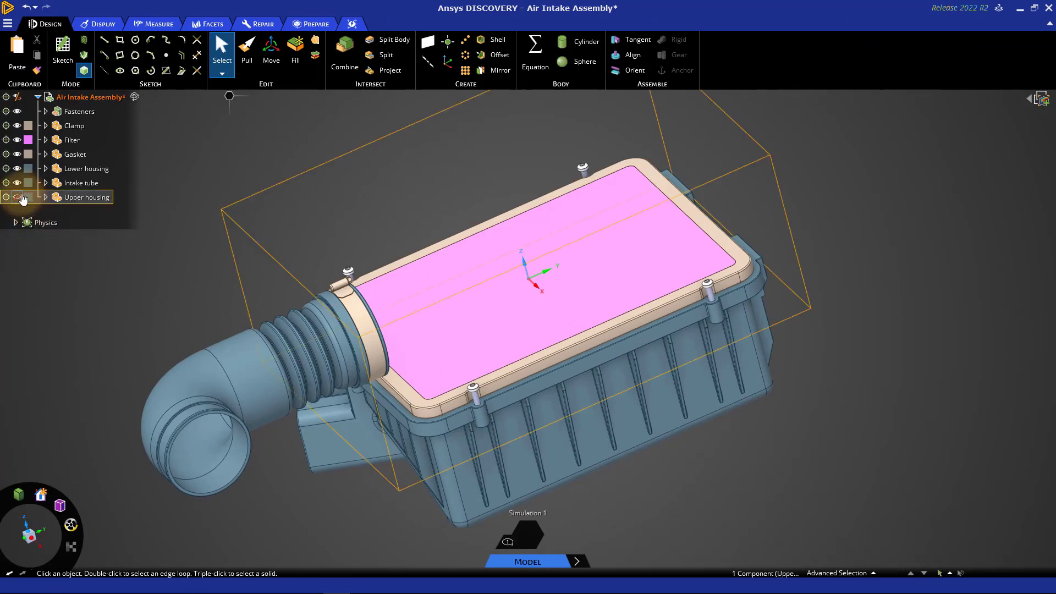
click(17, 197)
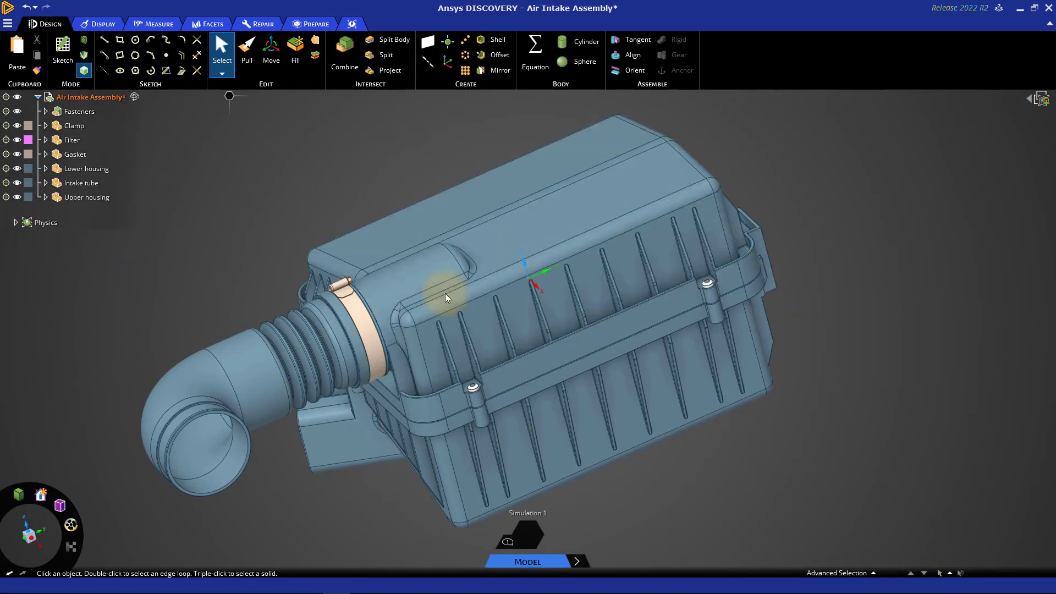
click(562, 221)
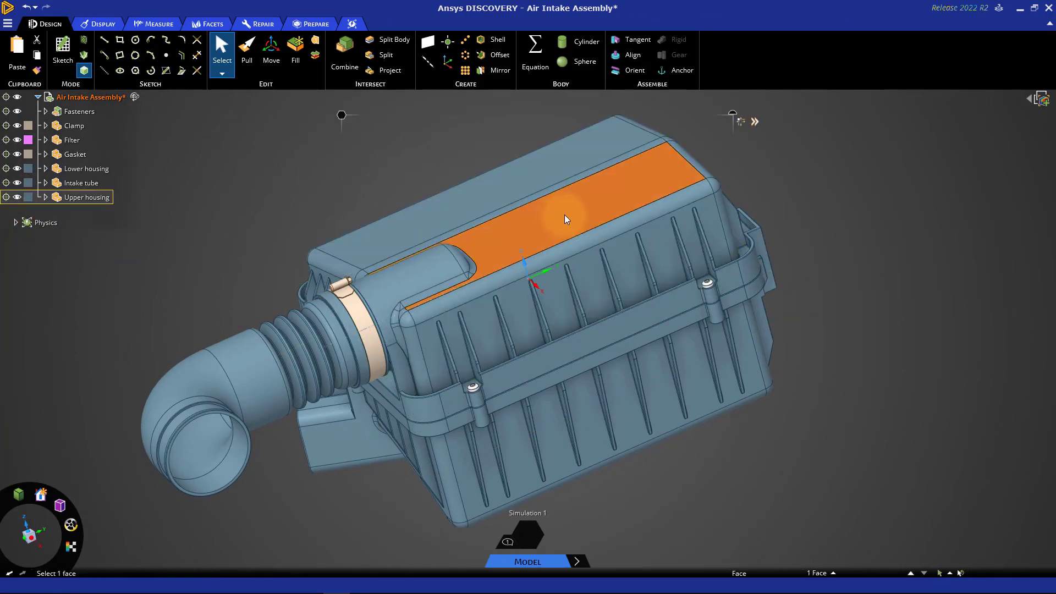
right_click(564, 219)
click(609, 338)
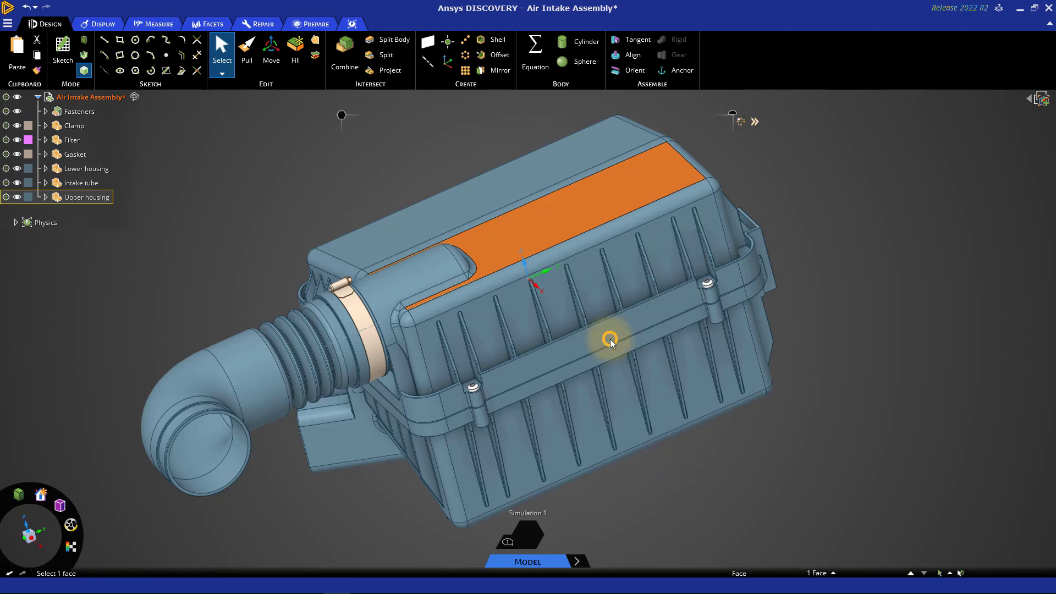
right_click(827, 189)
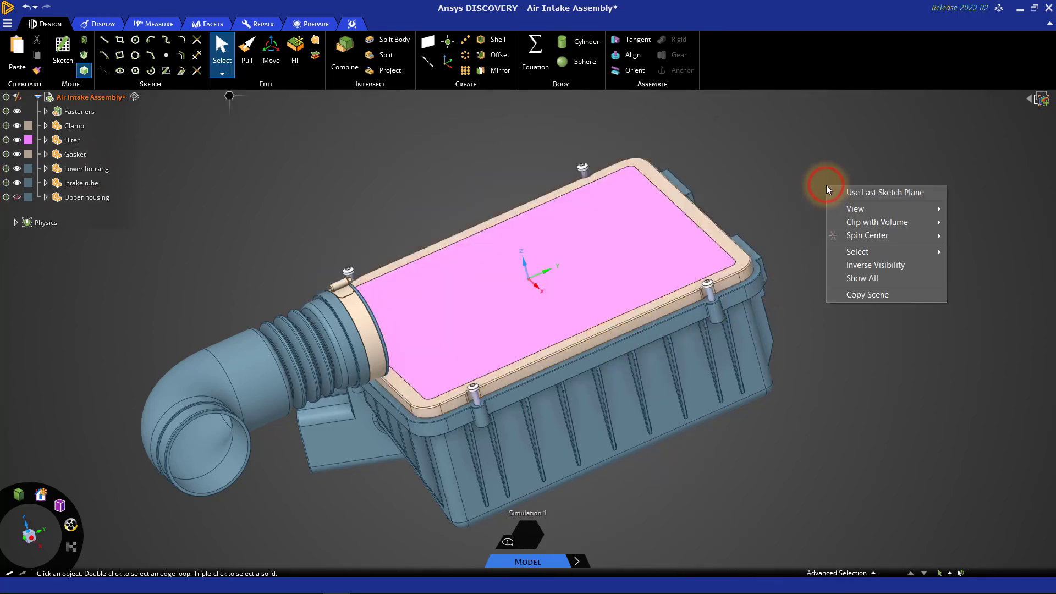
click(855, 276)
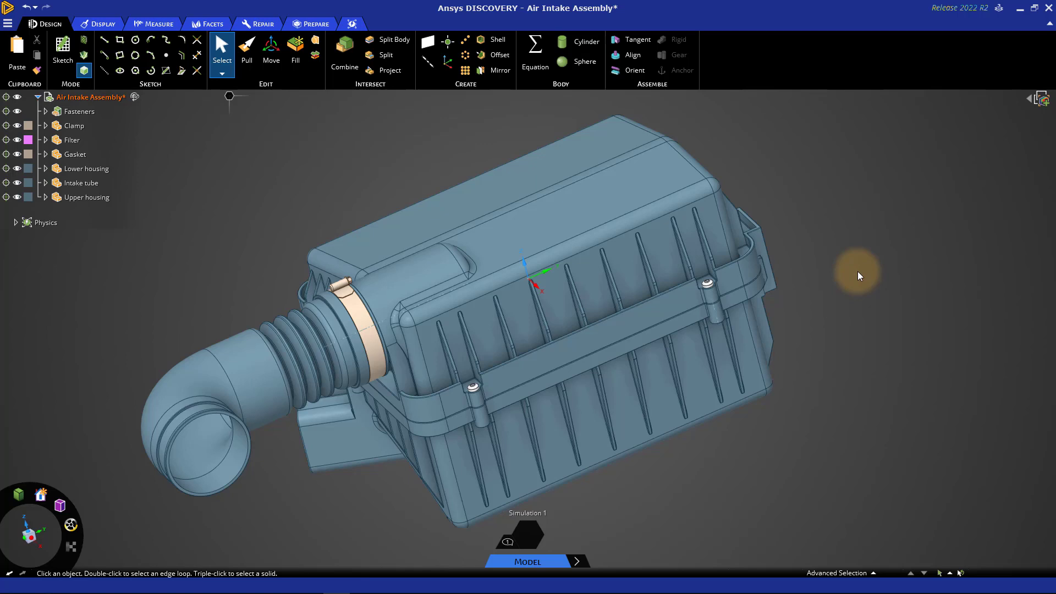
click(607, 177)
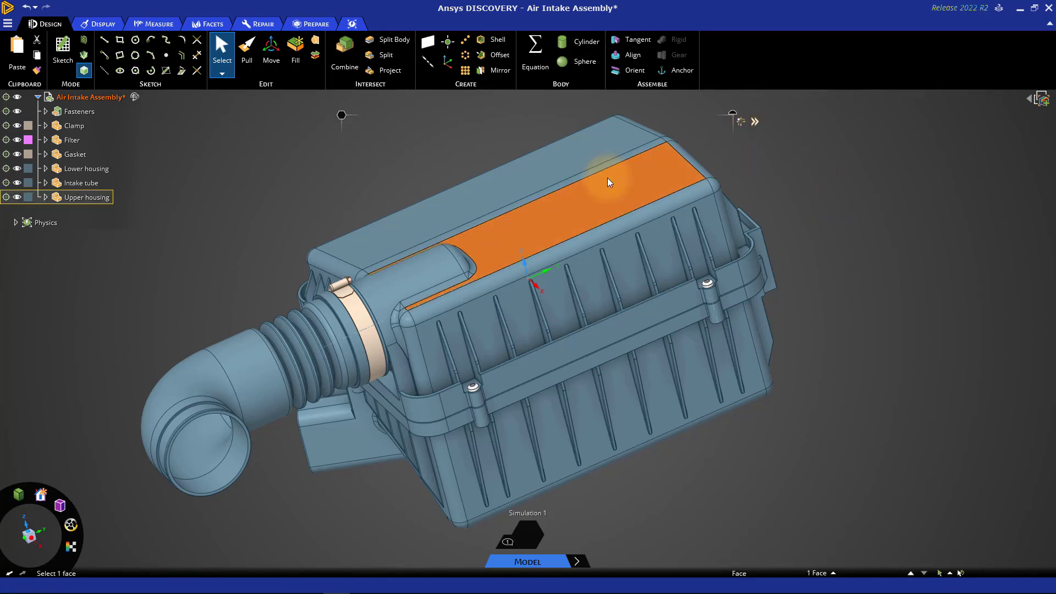
click(72, 550)
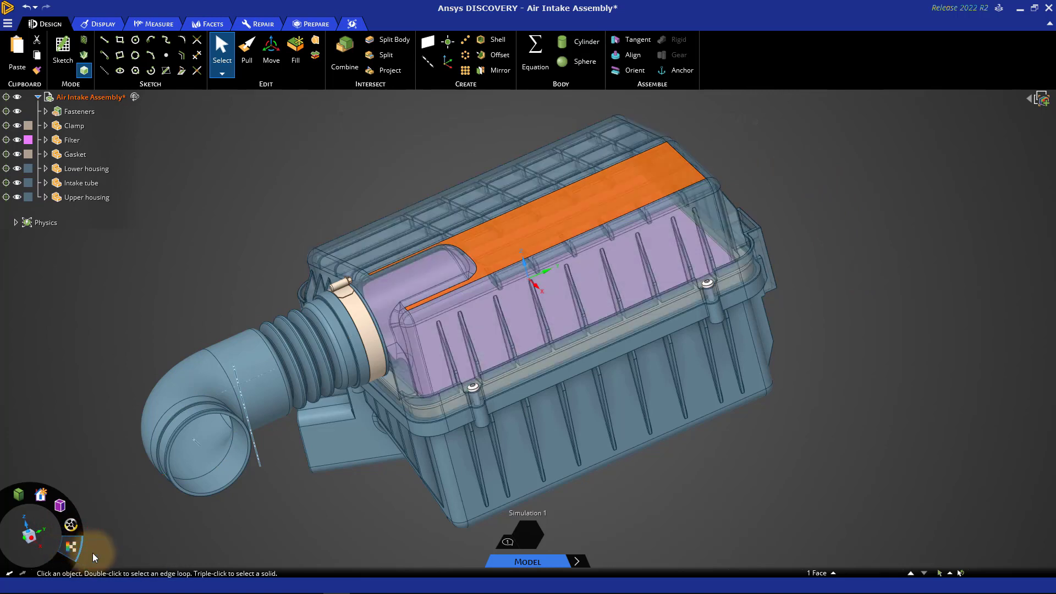
click(826, 253)
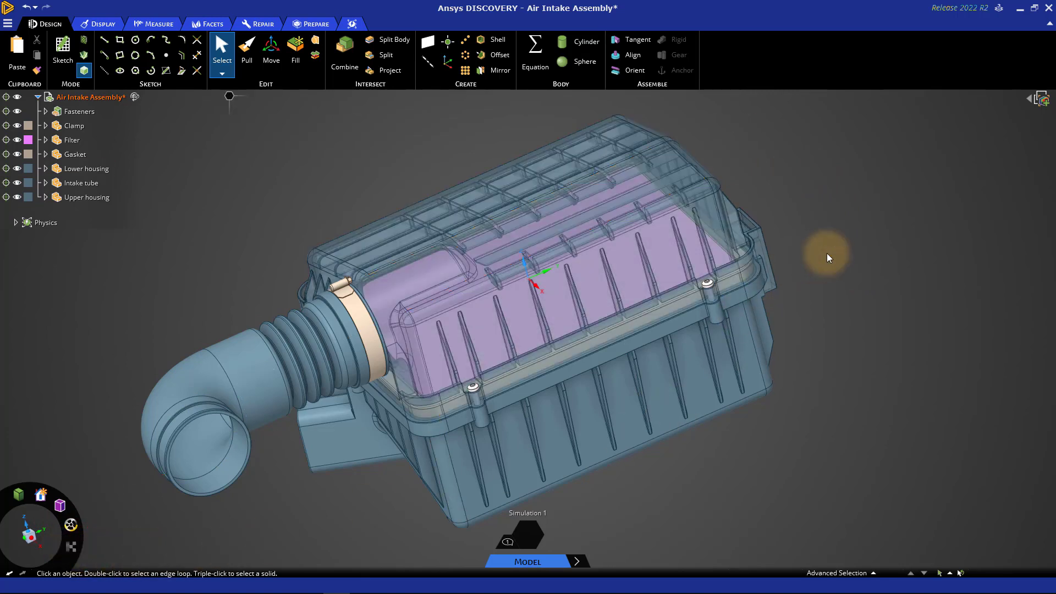
click(592, 187)
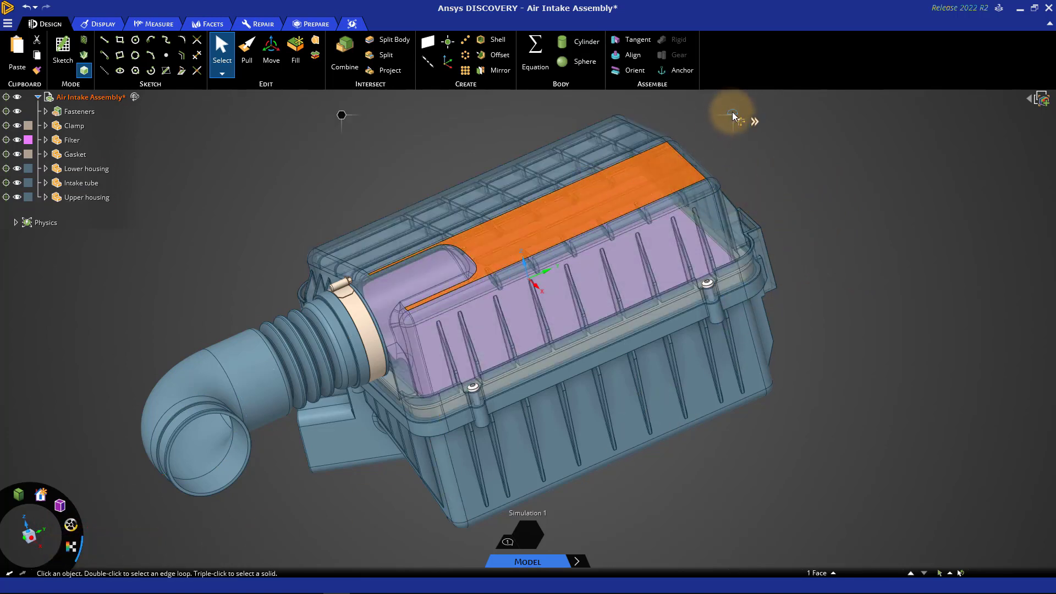
mouse_move(732, 115)
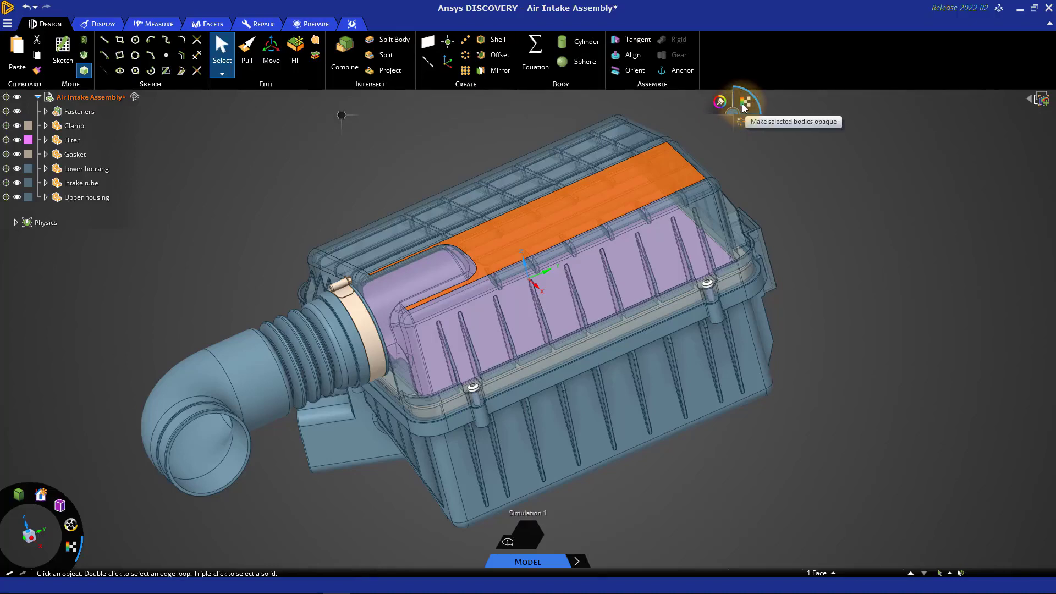
click(743, 103)
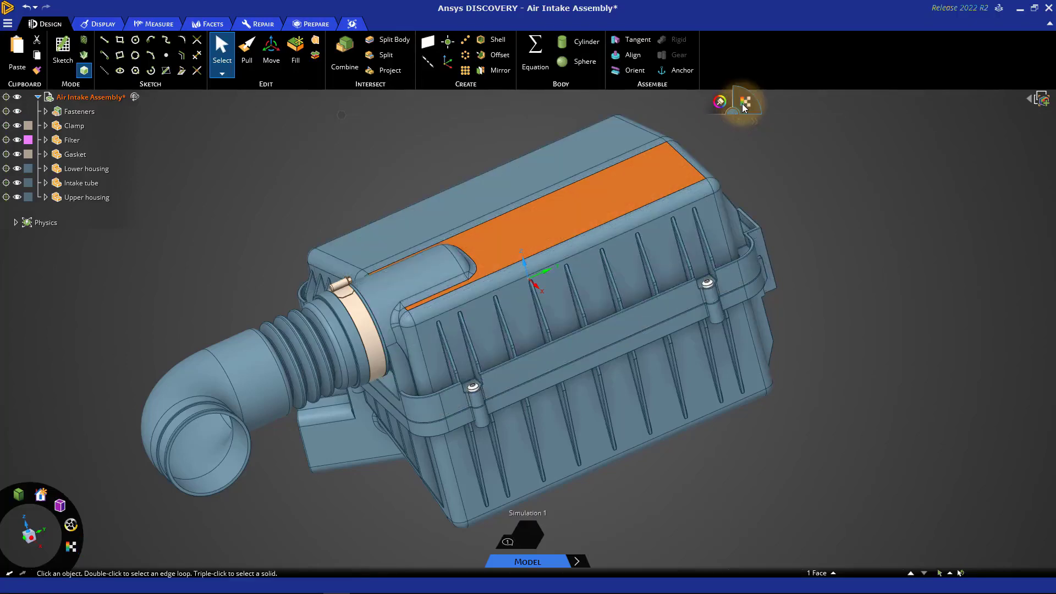
click(803, 158)
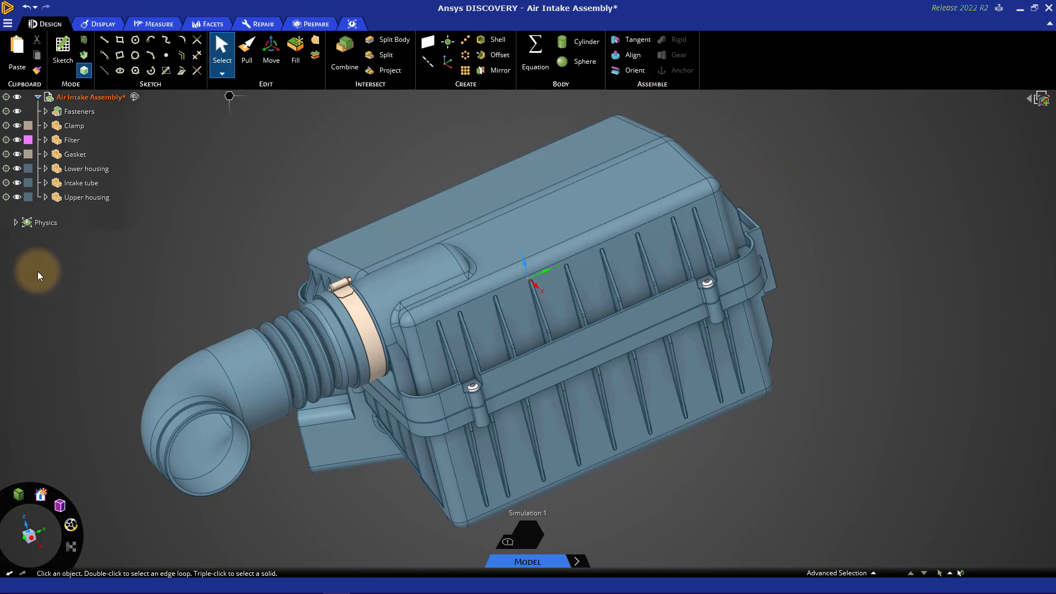
click(26, 201)
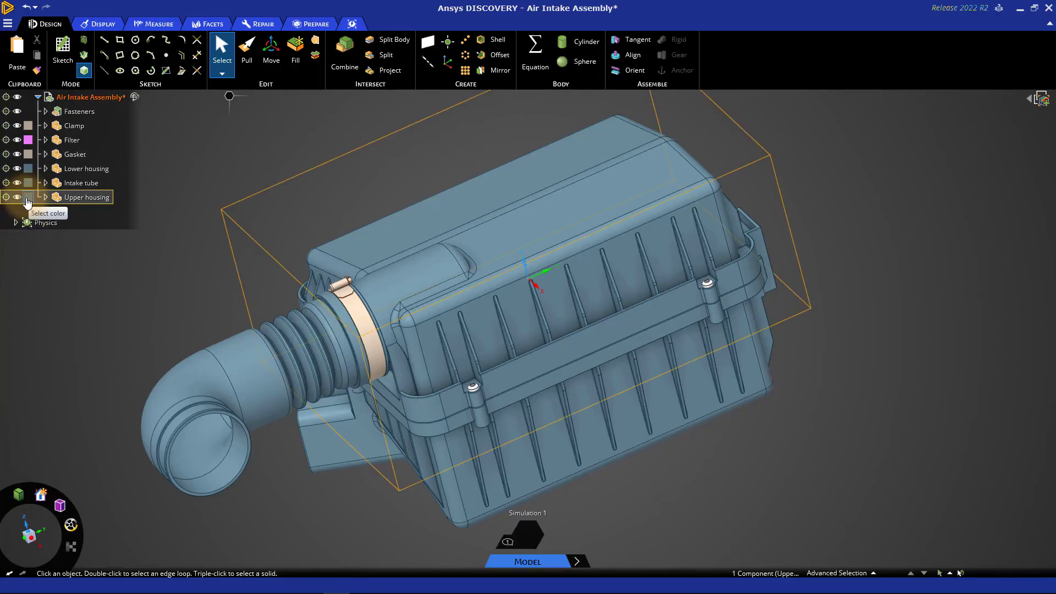
click(27, 198)
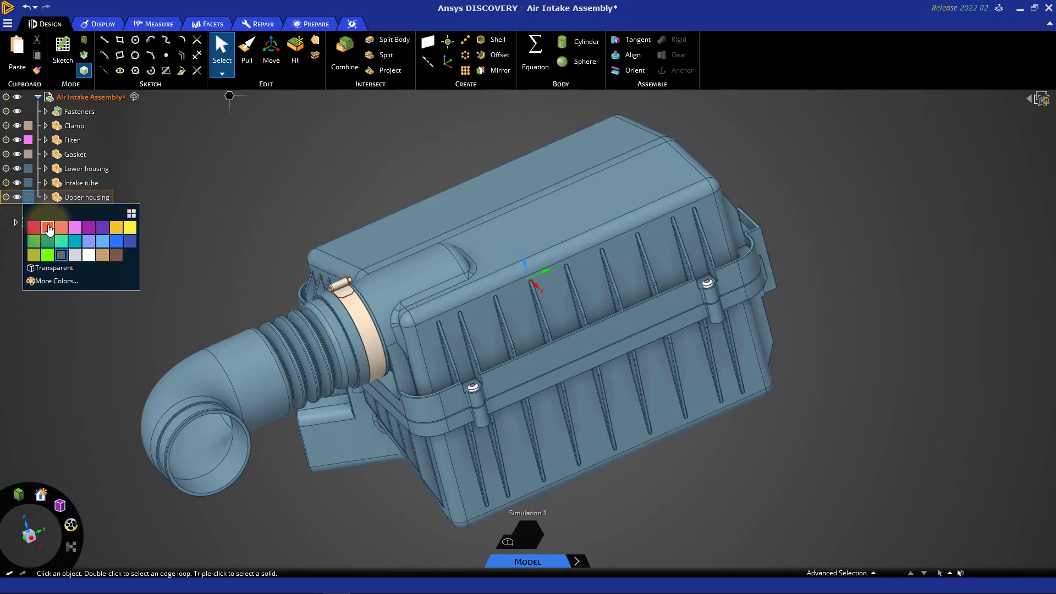
click(48, 228)
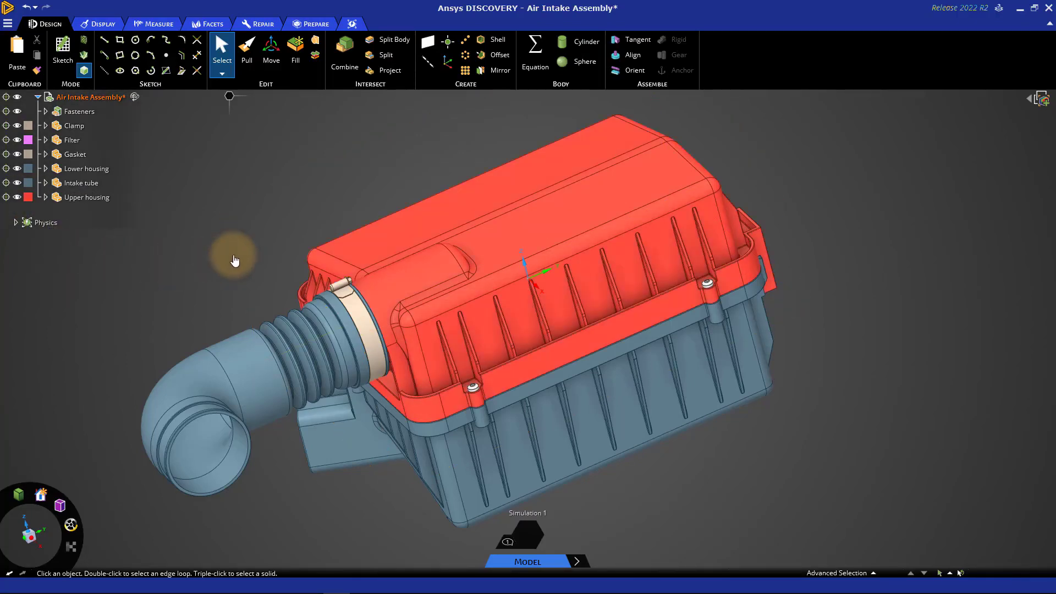
click(577, 206)
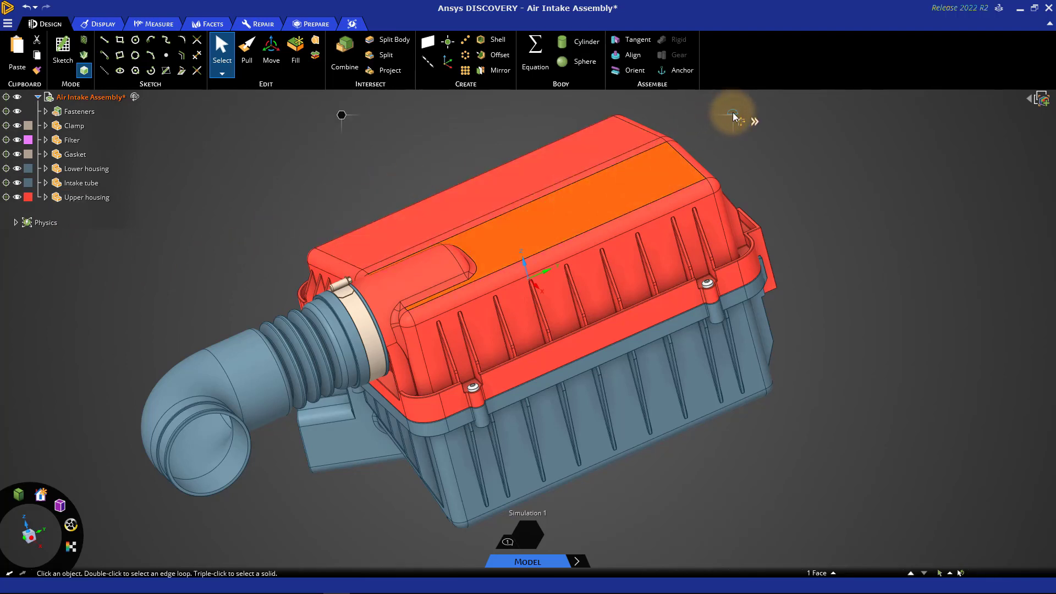
click(719, 103)
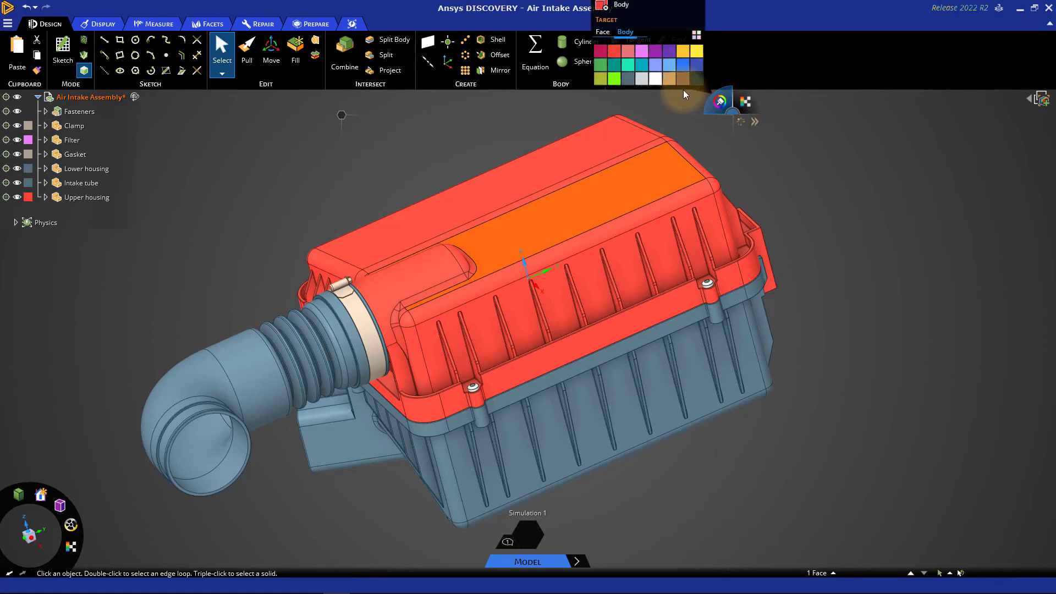
click(628, 80)
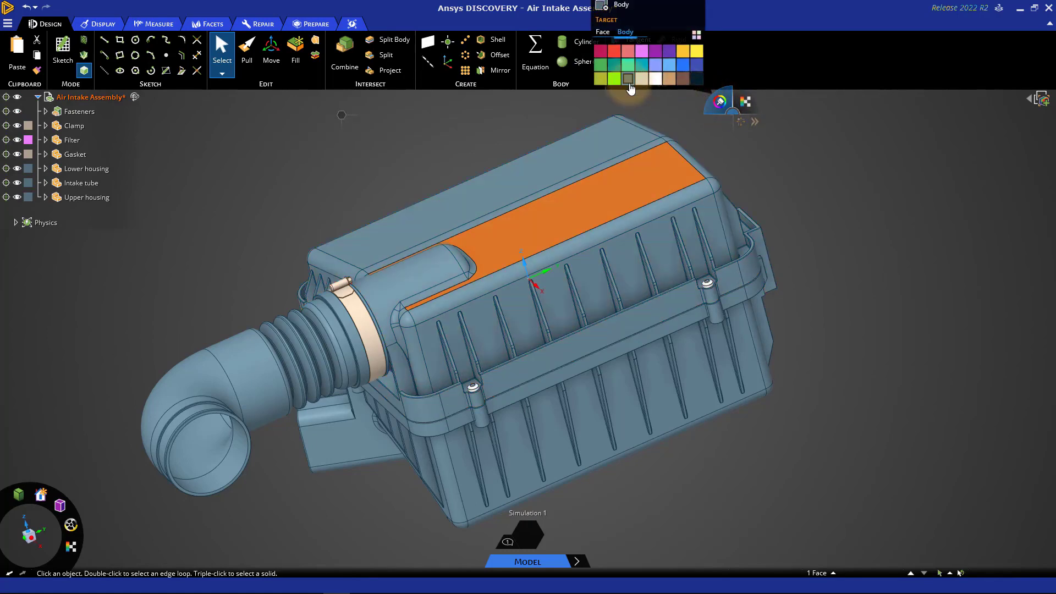
Step: Clear the face selection and bring up the graphics display style options
click(295, 171)
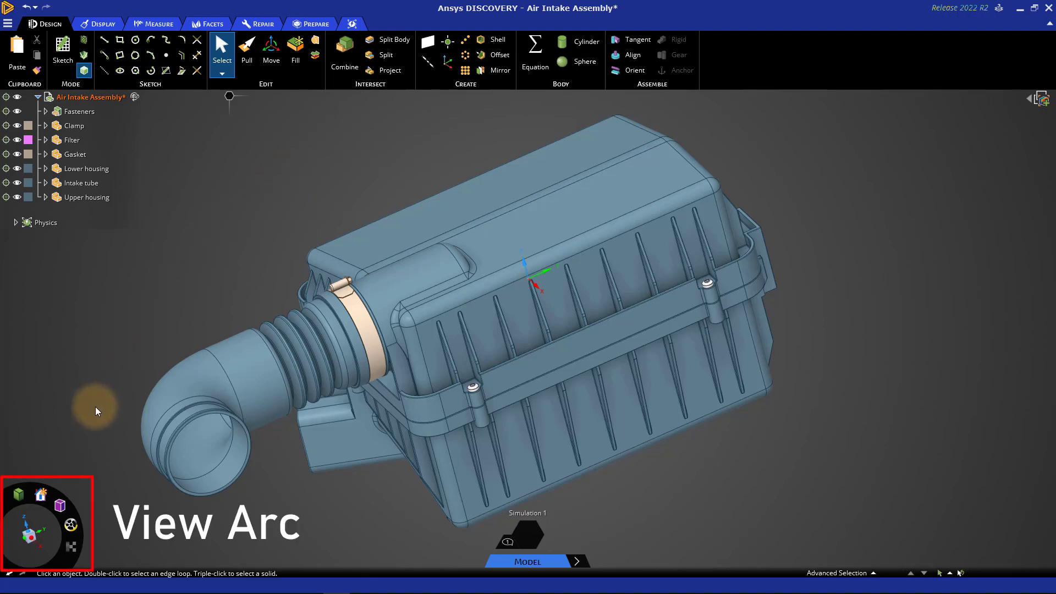
click(18, 496)
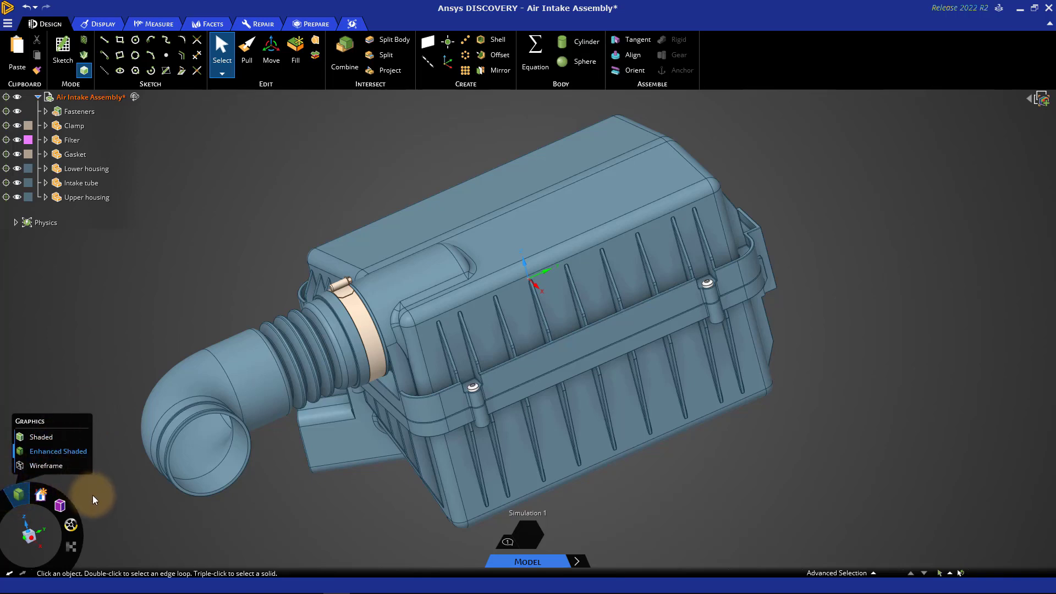
mouse_move(45, 496)
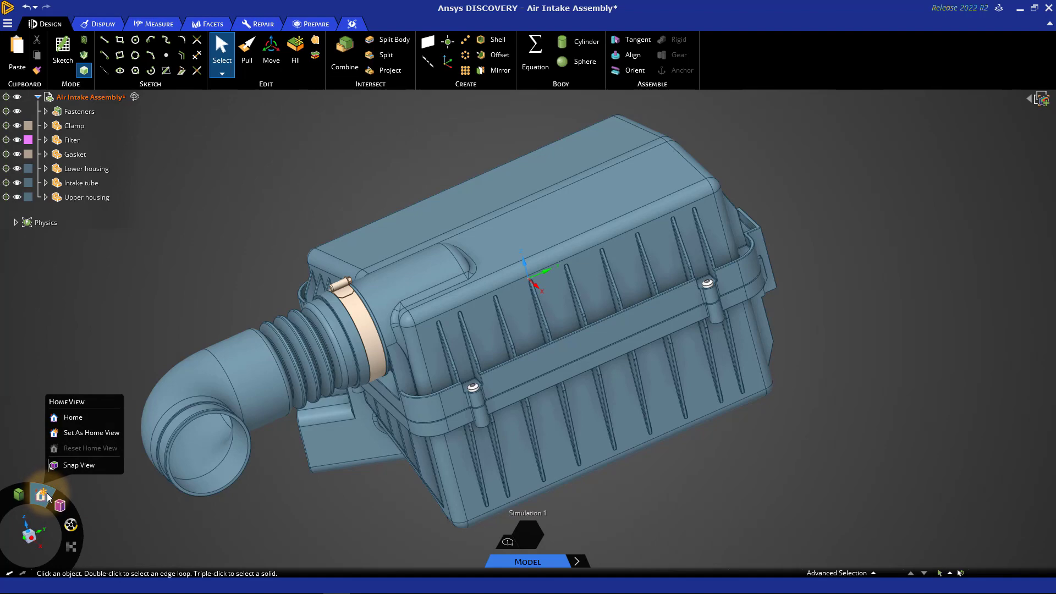
Step: Orbit the assembly to new angles, returning to the home view with the Home button and H
middle_drag(212, 520, 389, 139)
mouse_move(40, 494)
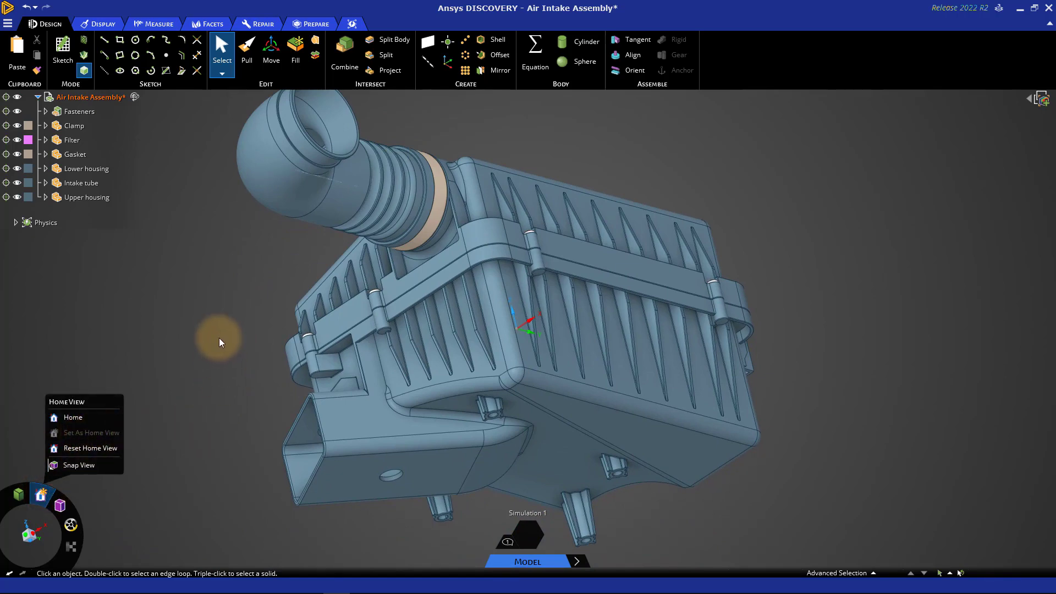
middle_drag(219, 333, 447, 405)
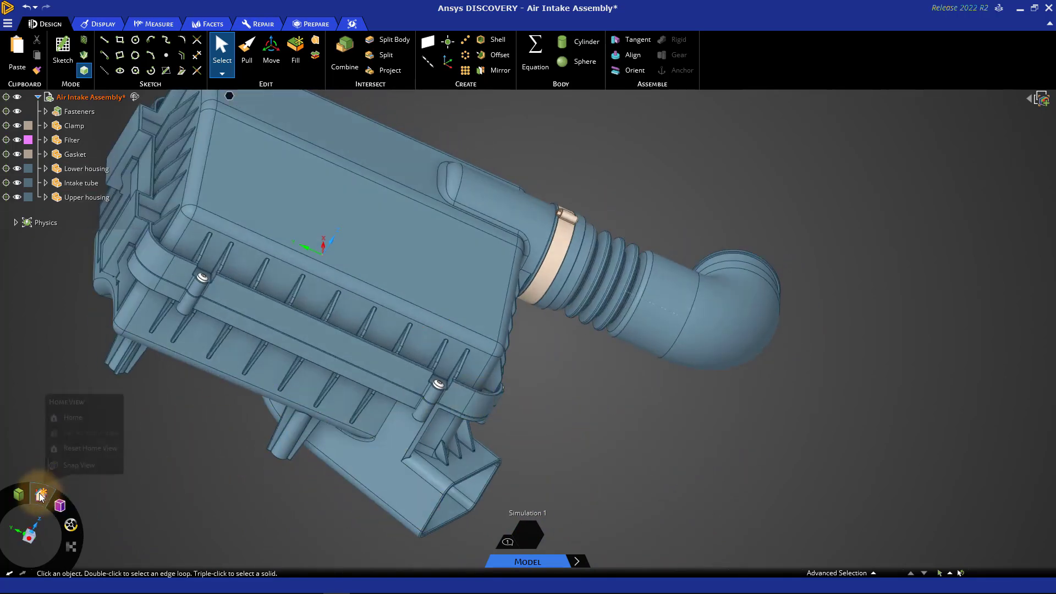
click(86, 416)
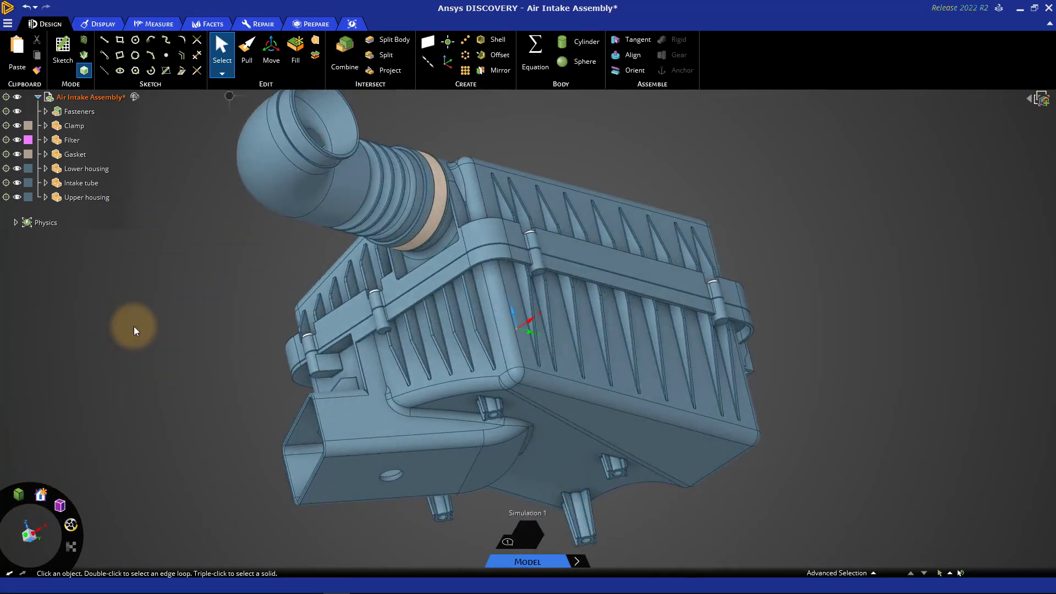
middle_drag(225, 334, 373, 330)
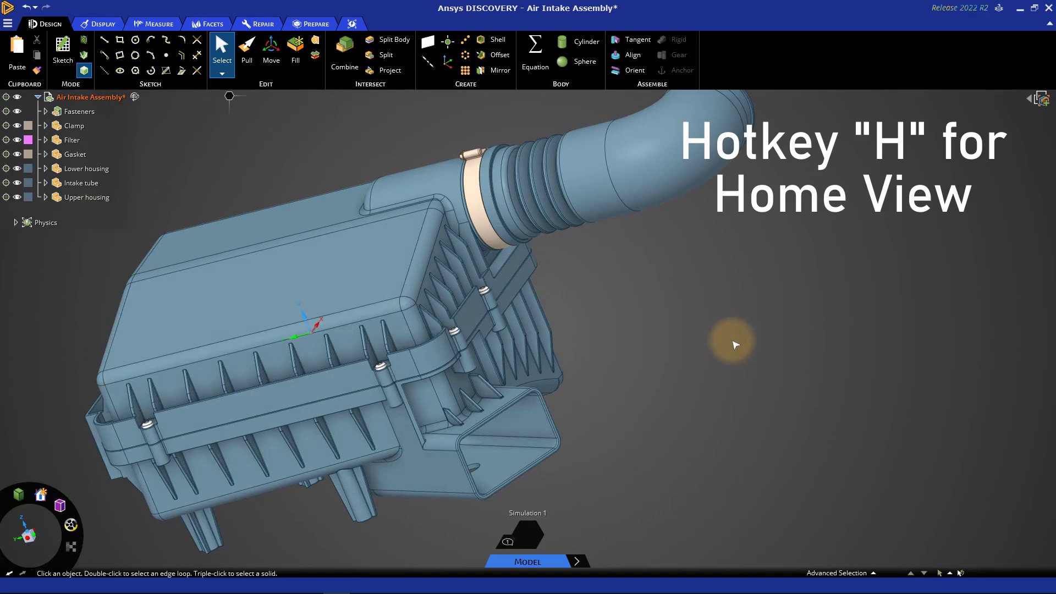
key(h)
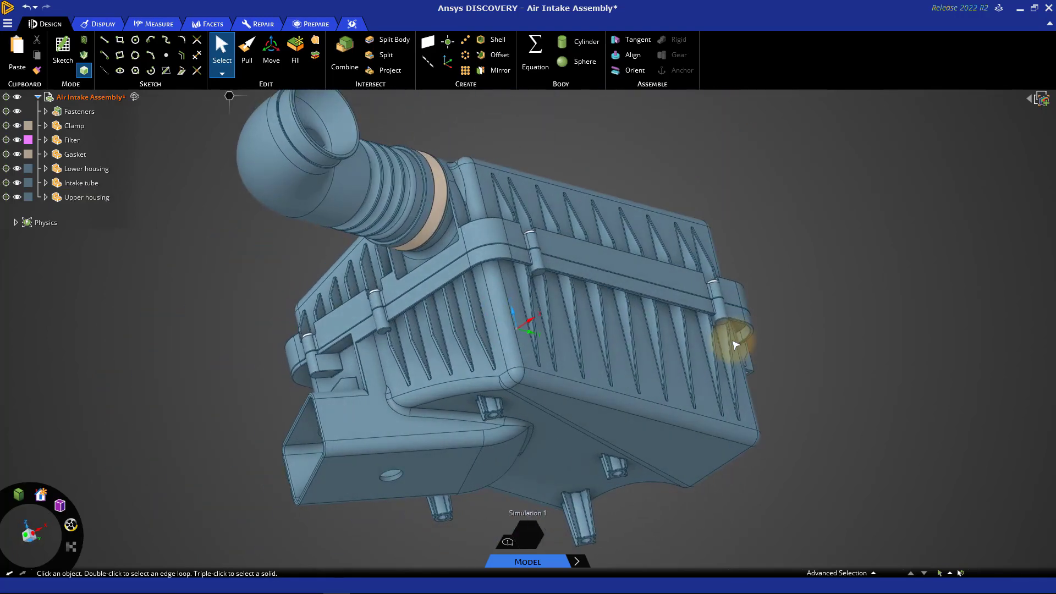
Step: Reset the home view to the default isometric, then snap to side, top and bottom views
mouse_move(41, 495)
click(71, 448)
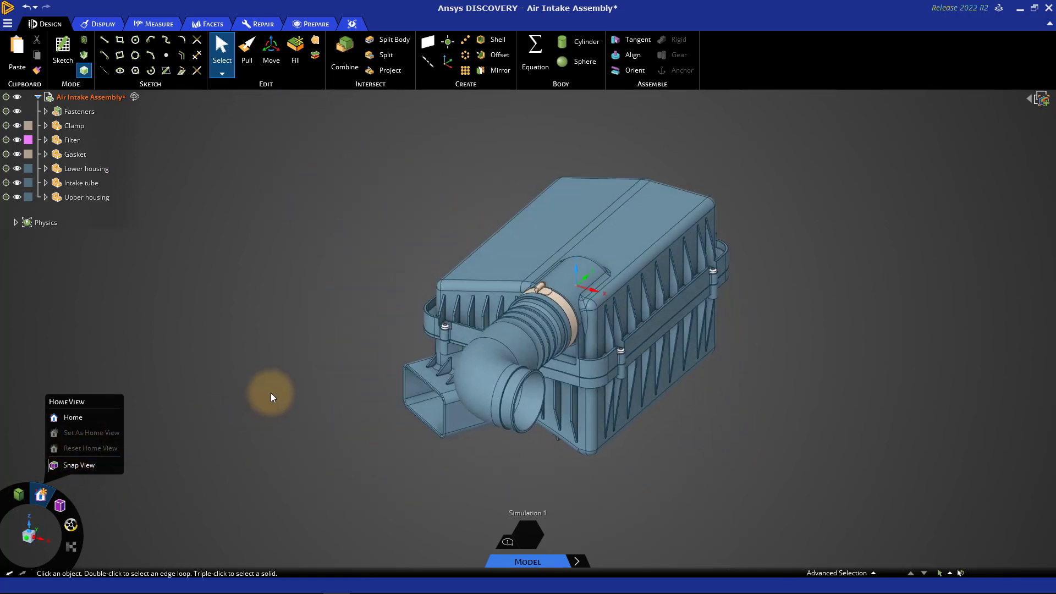
mouse_move(67, 510)
click(113, 466)
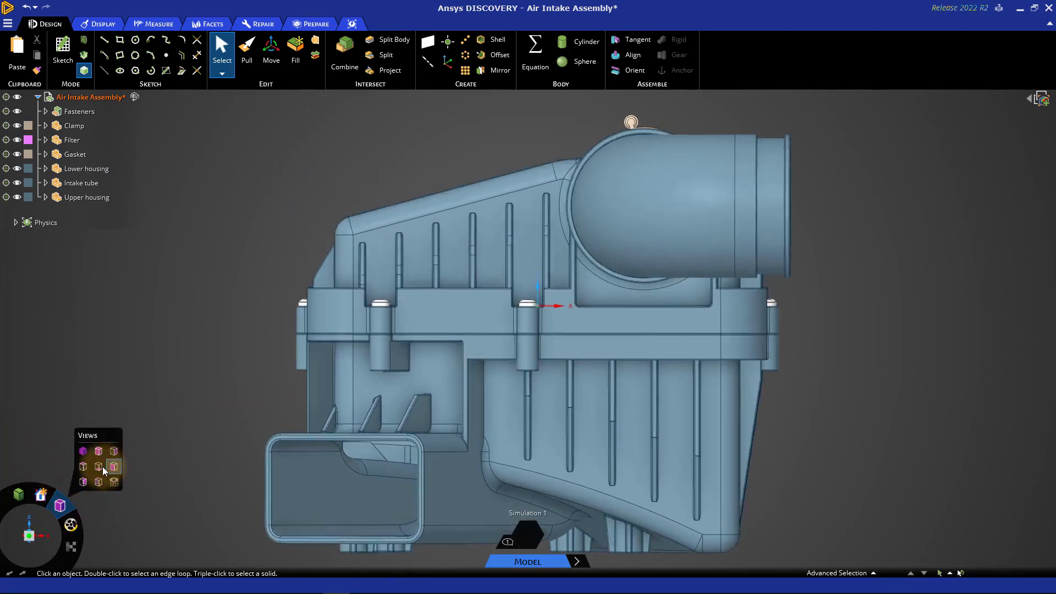
click(100, 467)
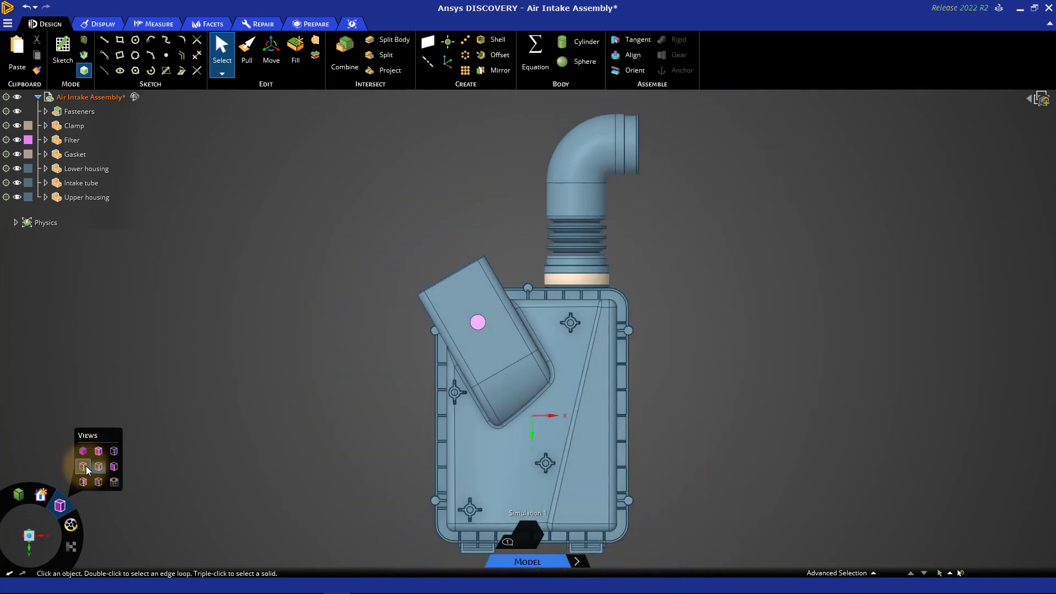
click(86, 466)
Step: Snap to isometric, side and end views, then orbit to an angled 3-D view
click(118, 454)
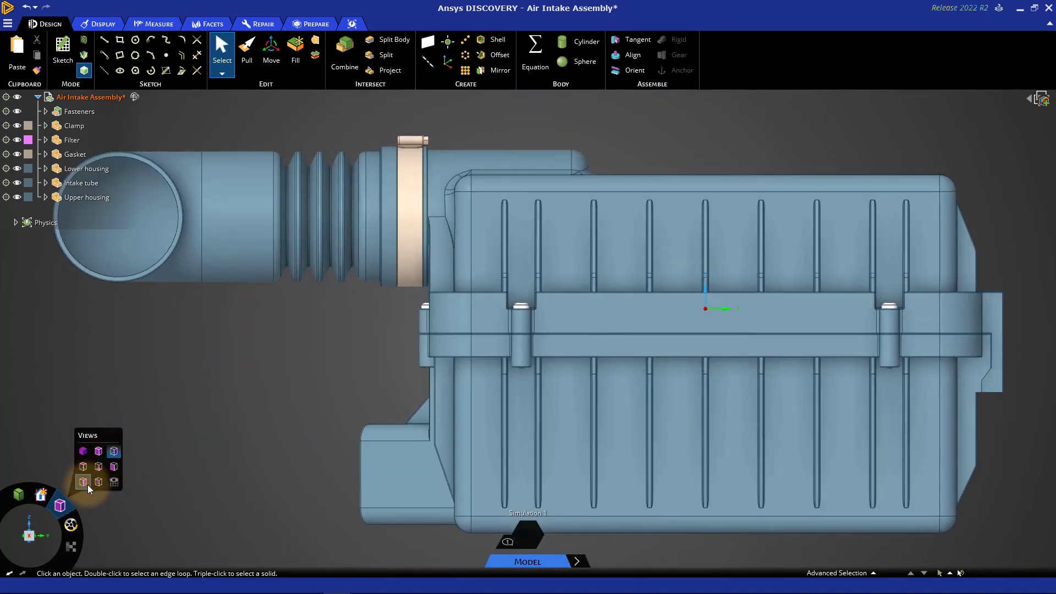
click(93, 482)
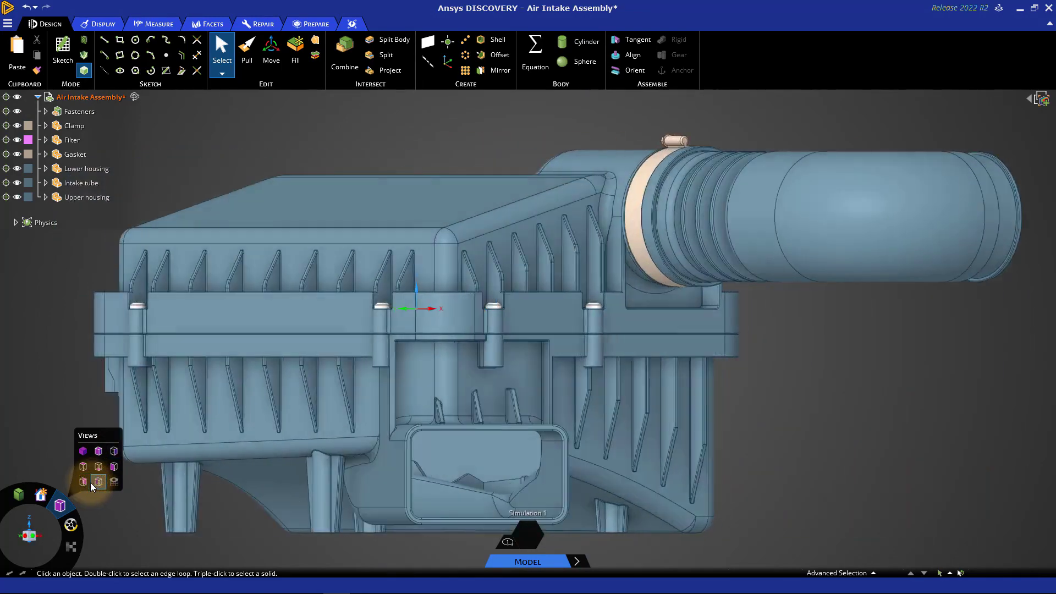
click(84, 482)
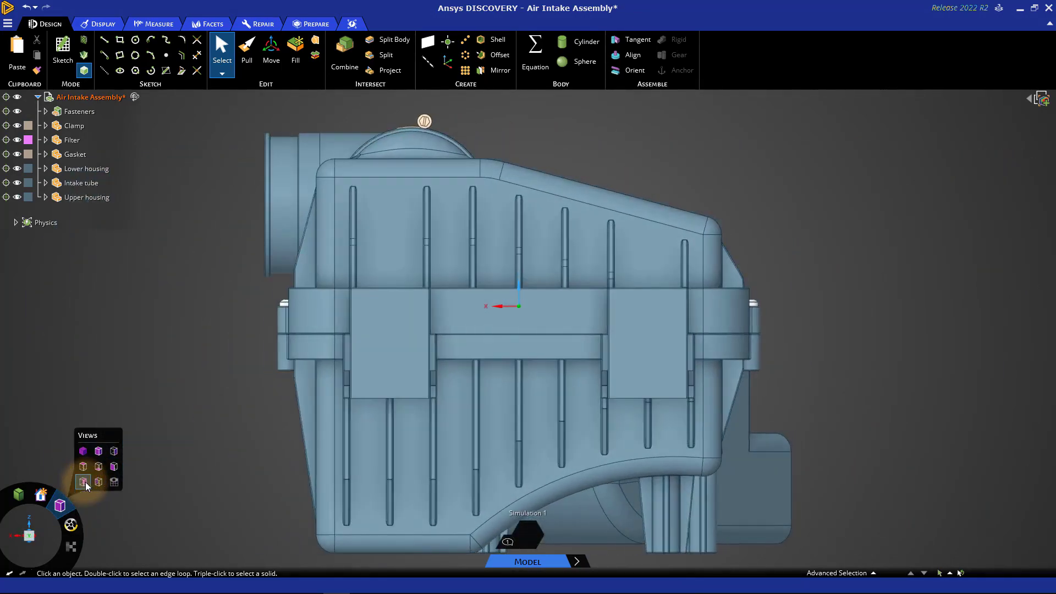
middle_drag(169, 427, 407, 383)
Step: Select fin faces on the upper housing, zoom in, and view the ribbed housing head-on
click(464, 285)
scroll(464, 292, up, 5)
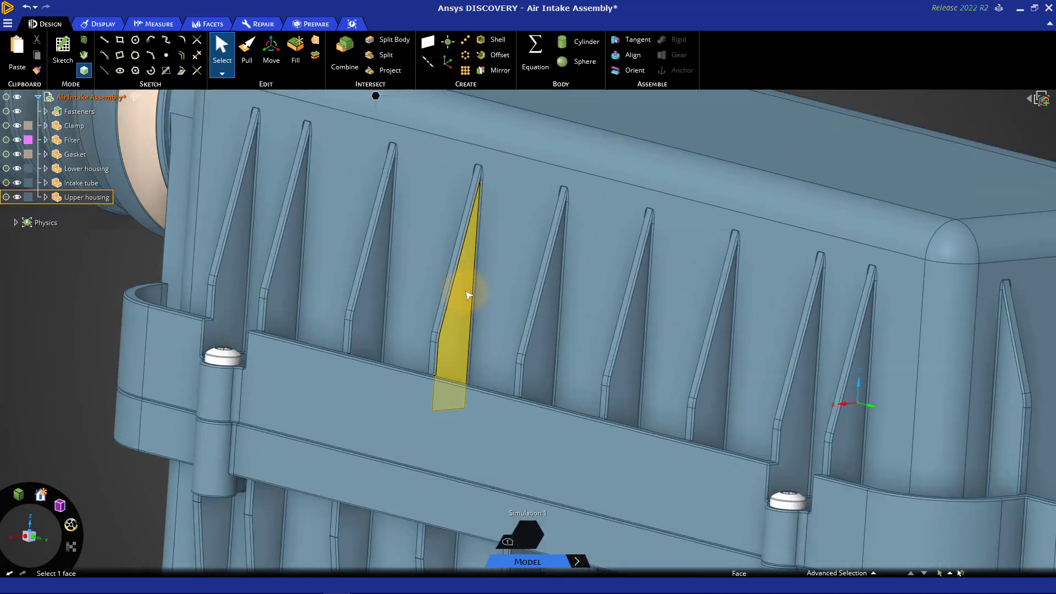
click(444, 290)
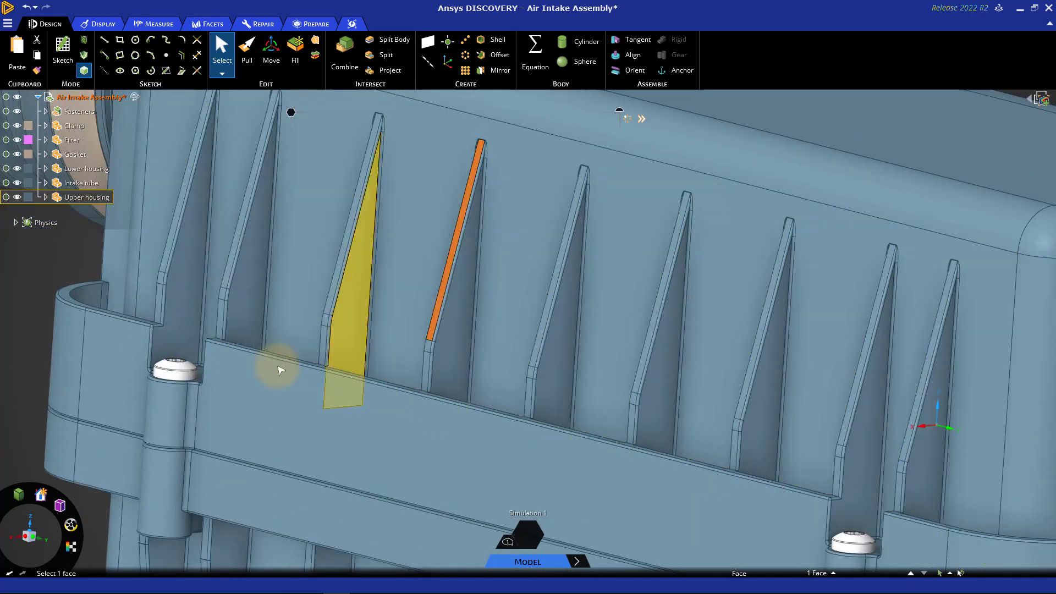
mouse_move(62, 506)
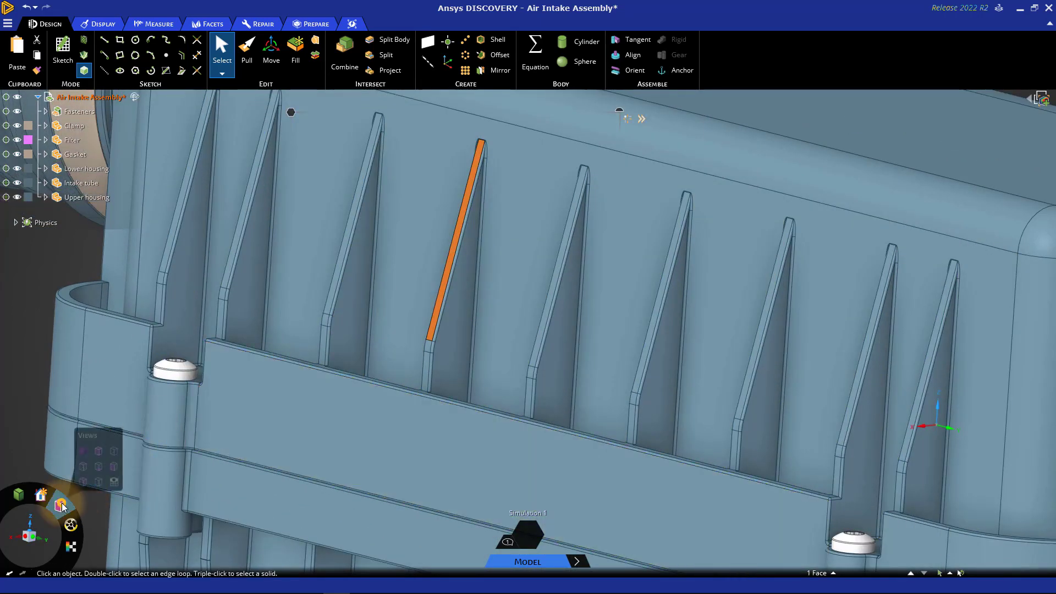
click(114, 482)
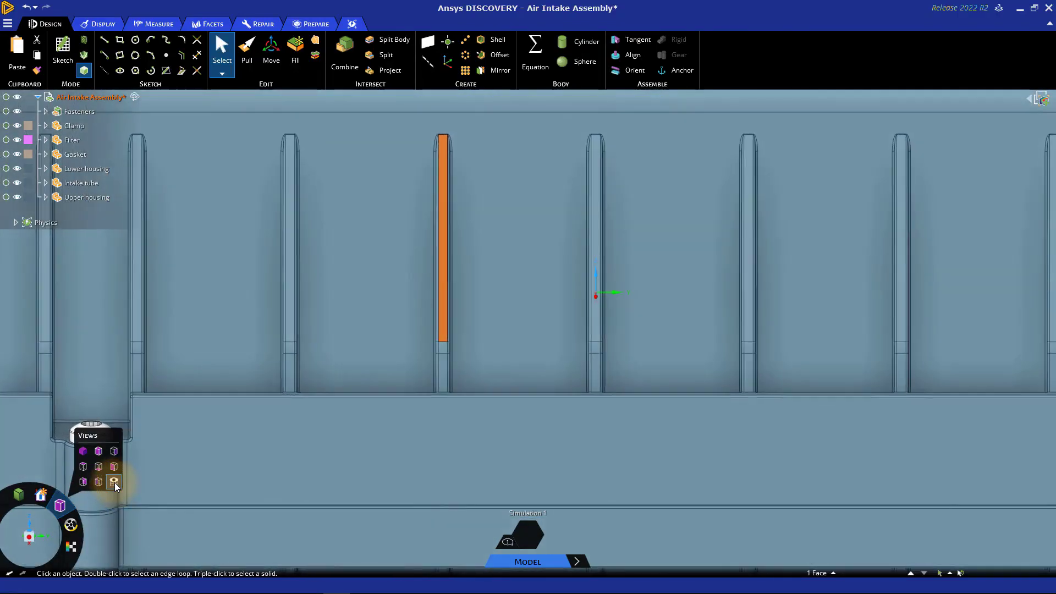
scroll(291, 401, up, 3)
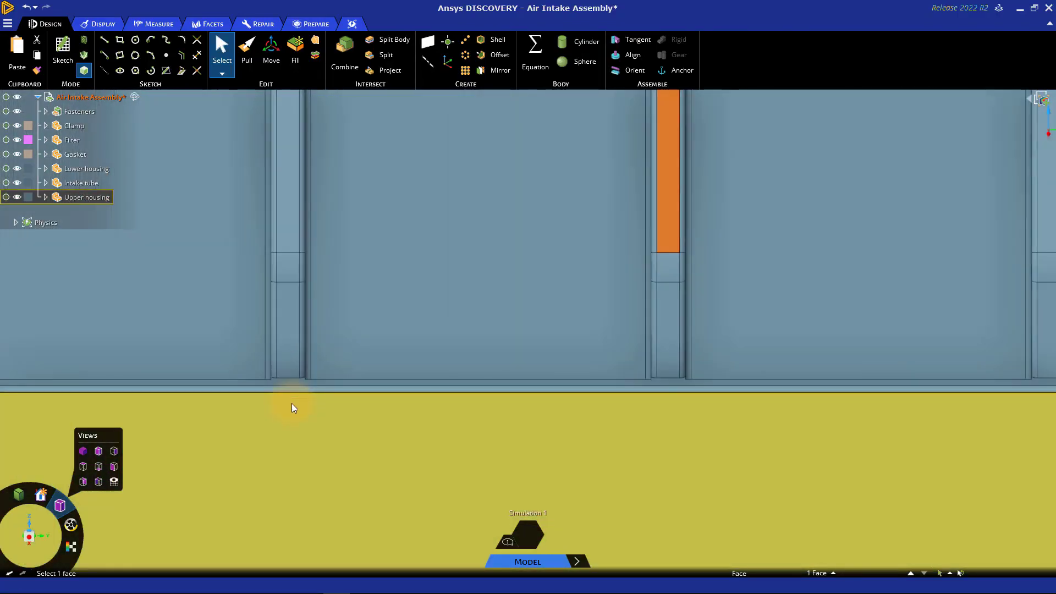
scroll(291, 404, down, 4)
scroll(292, 405, down, 4)
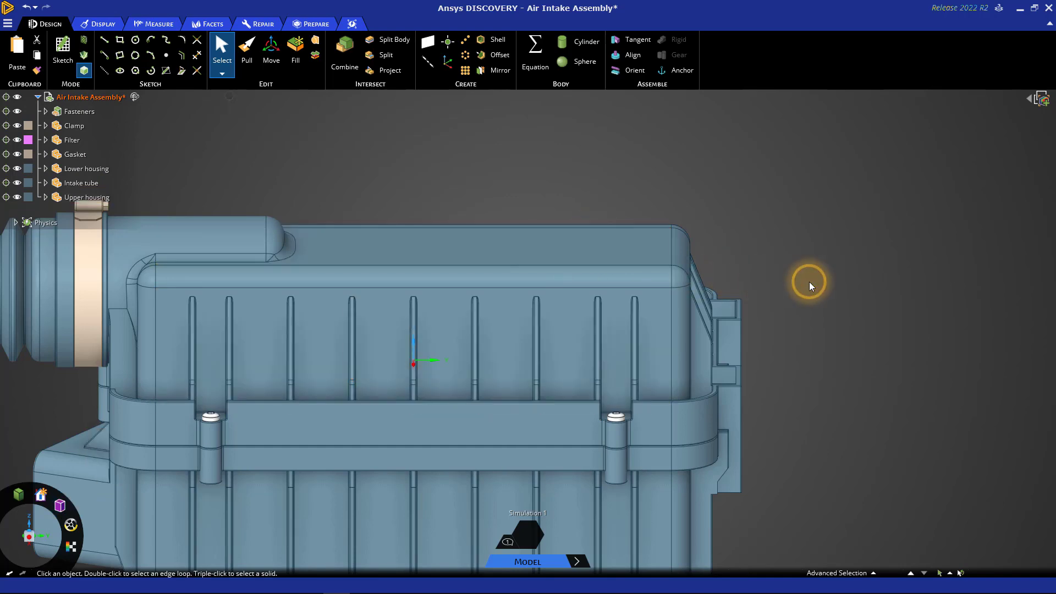
Step: From the home view, show the assembly from side, top, end and front, then orbit freely
click(810, 286)
key(h)
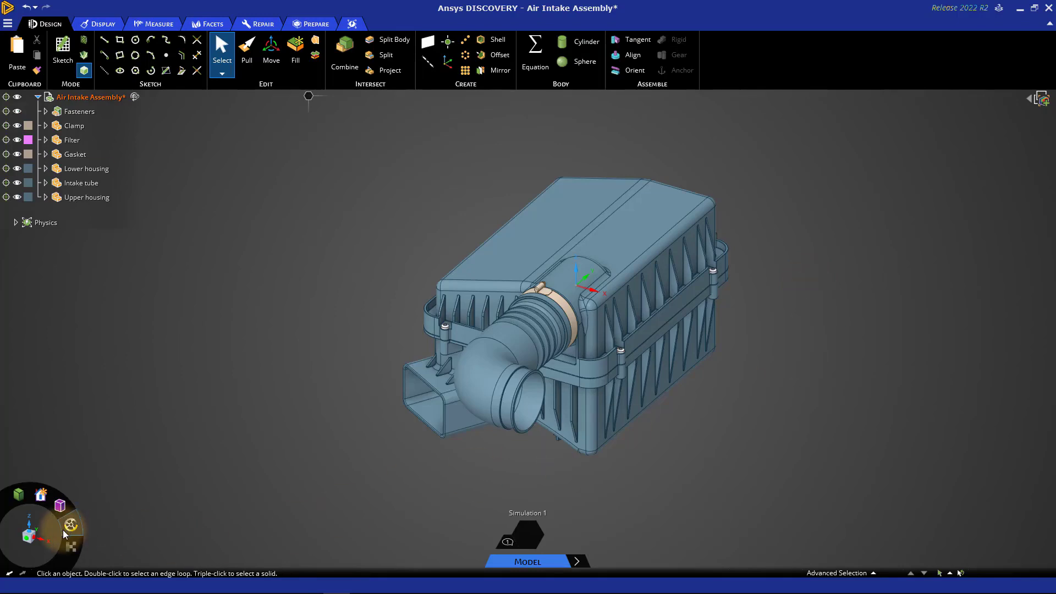
click(33, 538)
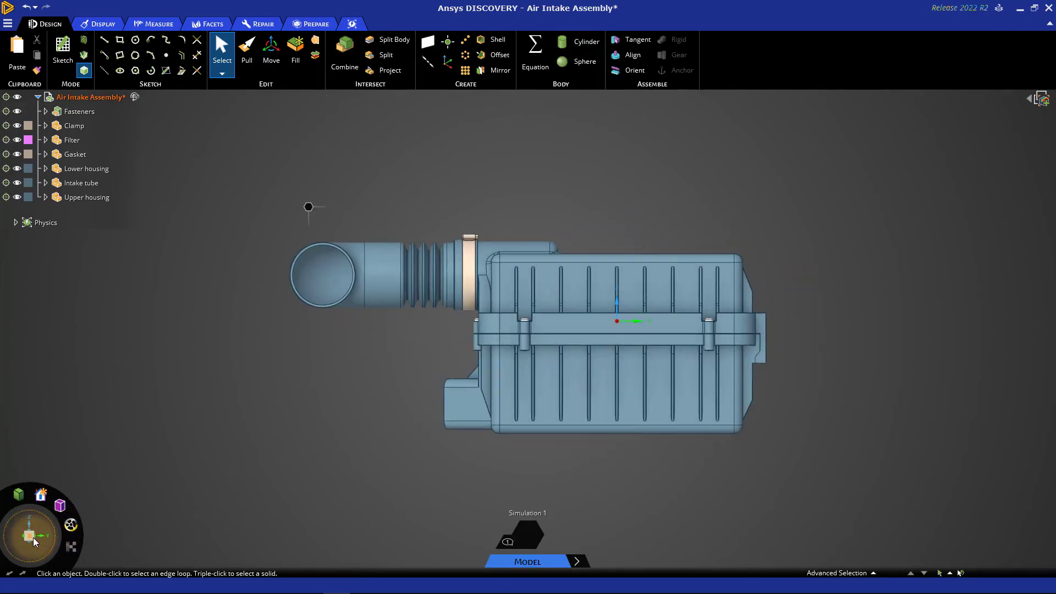
click(29, 526)
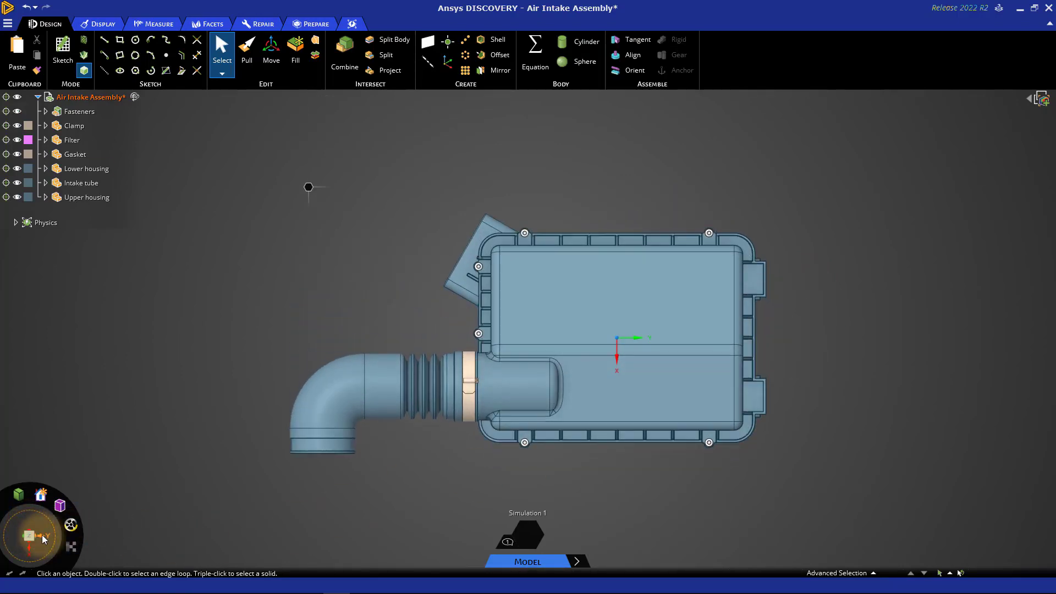
click(44, 539)
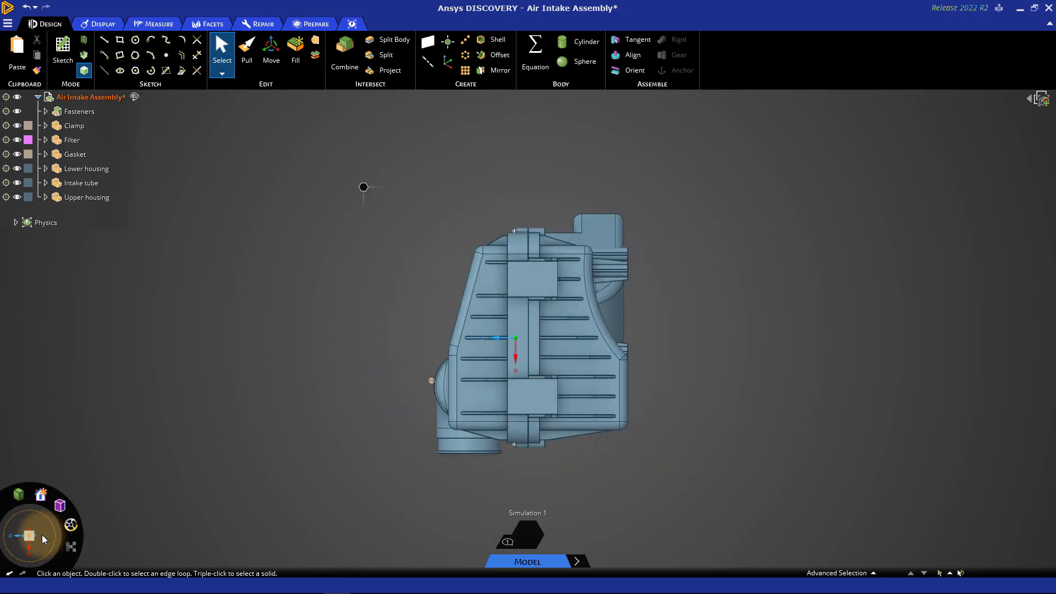
click(44, 519)
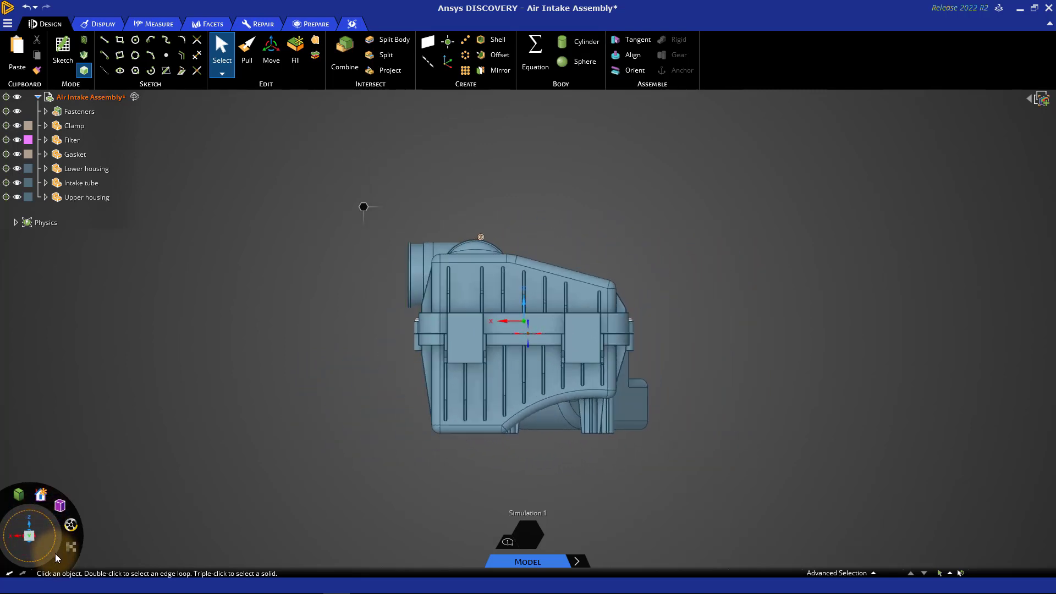
drag(56, 557, 55, 528)
click(192, 413)
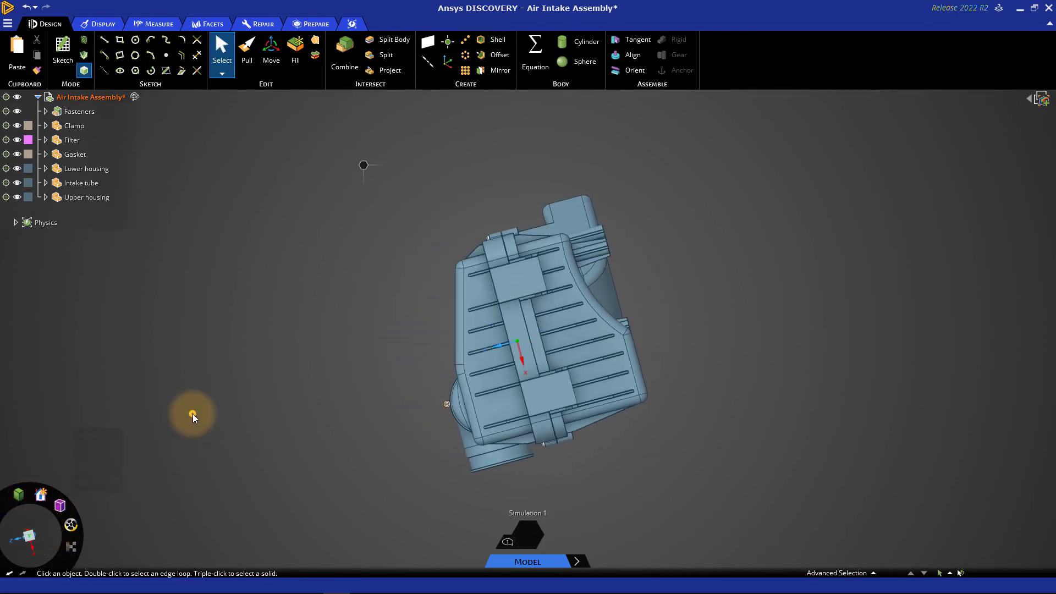
Step: Orbit from the home view, briefly hiding the Upper housing to reveal the filter
key(h)
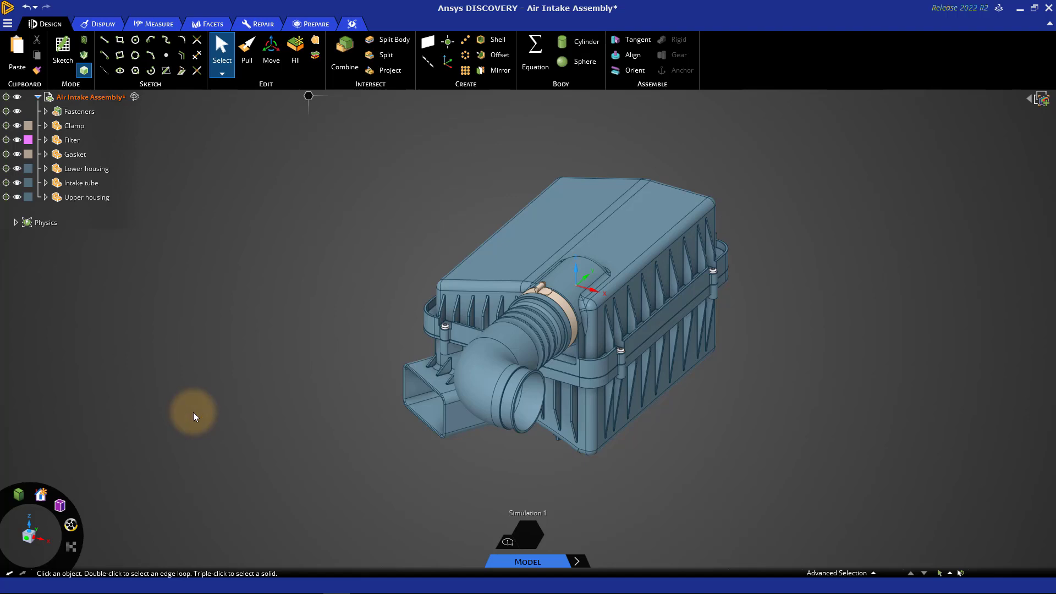
middle_drag(399, 463, 438, 328)
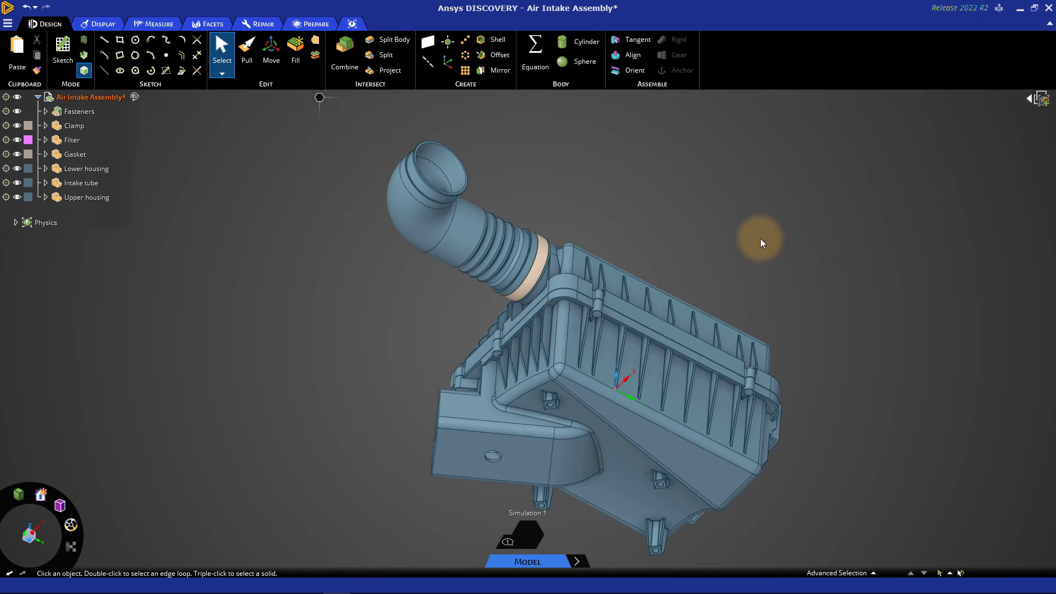
middle_drag(348, 274, 594, 361)
scroll(379, 352, up, 3)
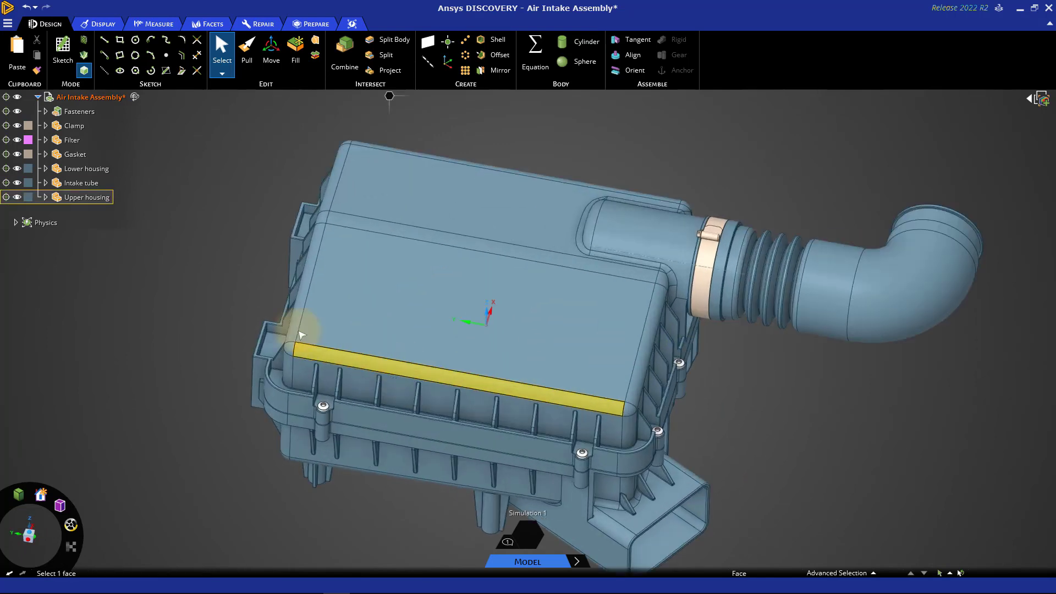
click(17, 196)
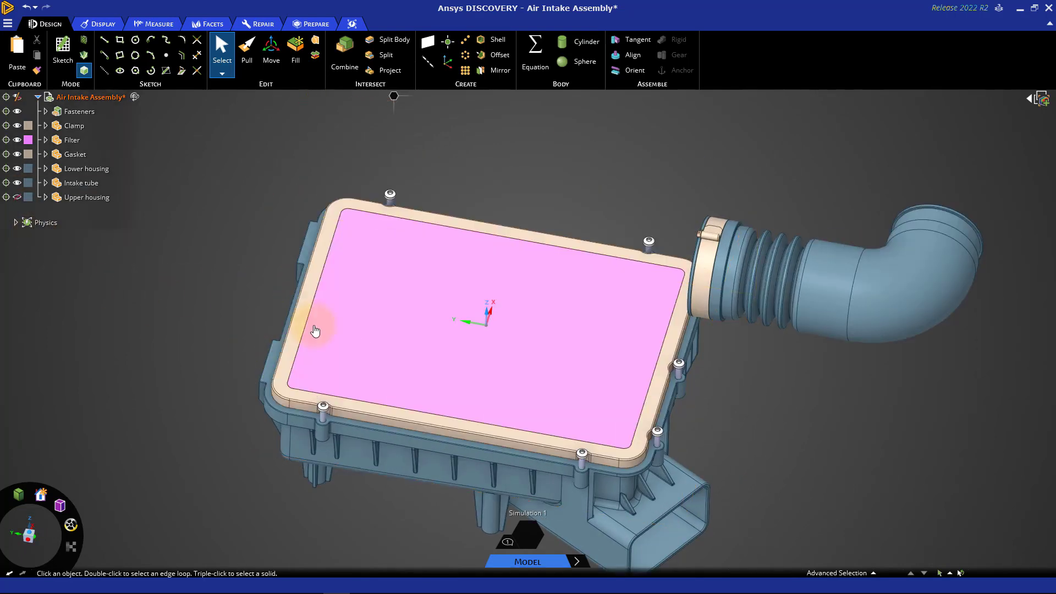
click(16, 197)
Step: Hide the Lower housing and Filter, orbit to view the interior, then show all components again
middle_drag(236, 423, 565, 351)
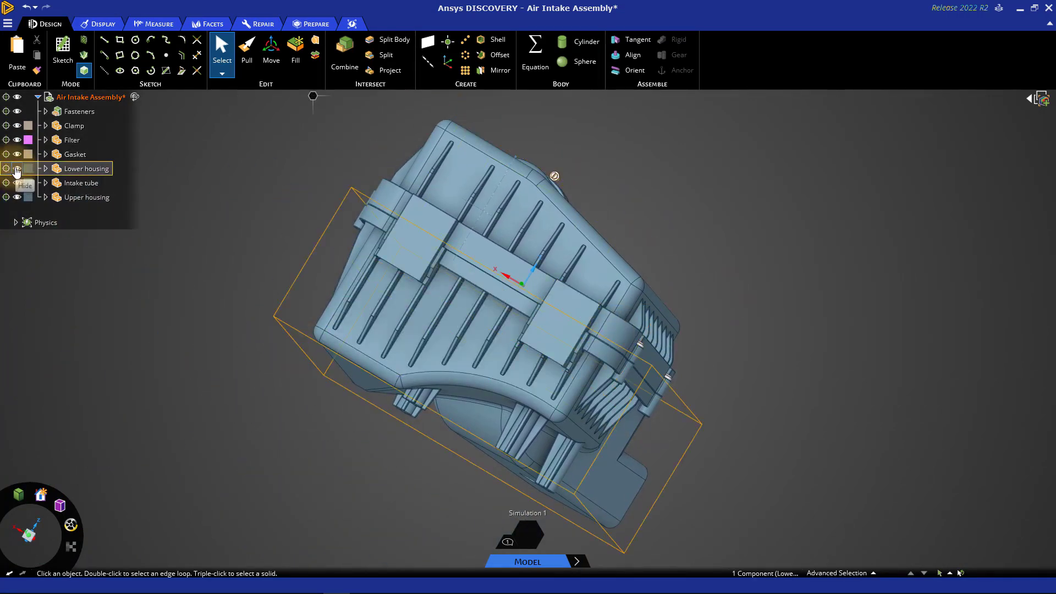
click(16, 169)
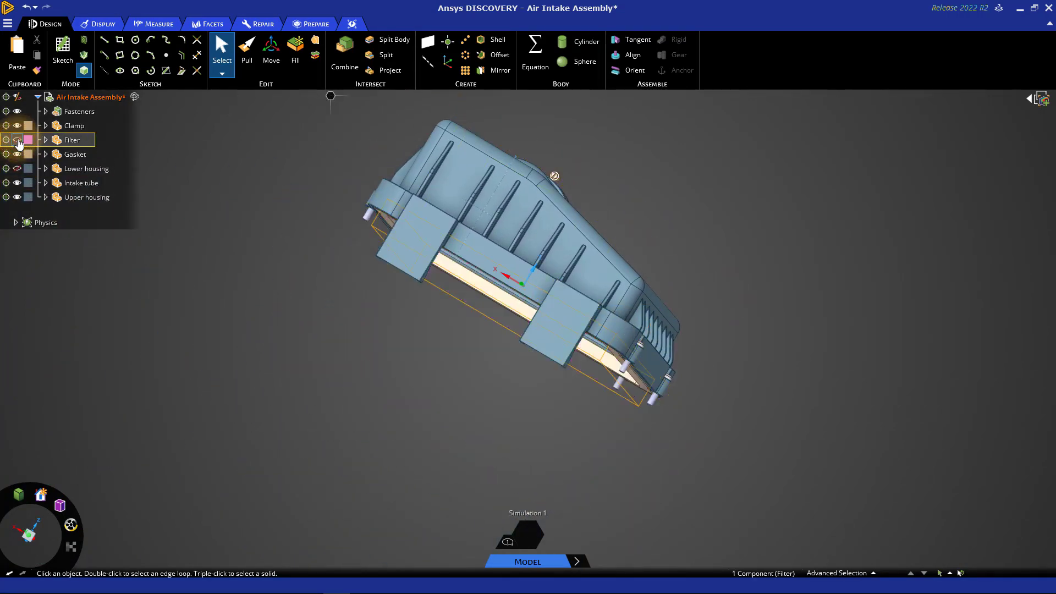
click(17, 139)
middle_drag(301, 213, 460, 272)
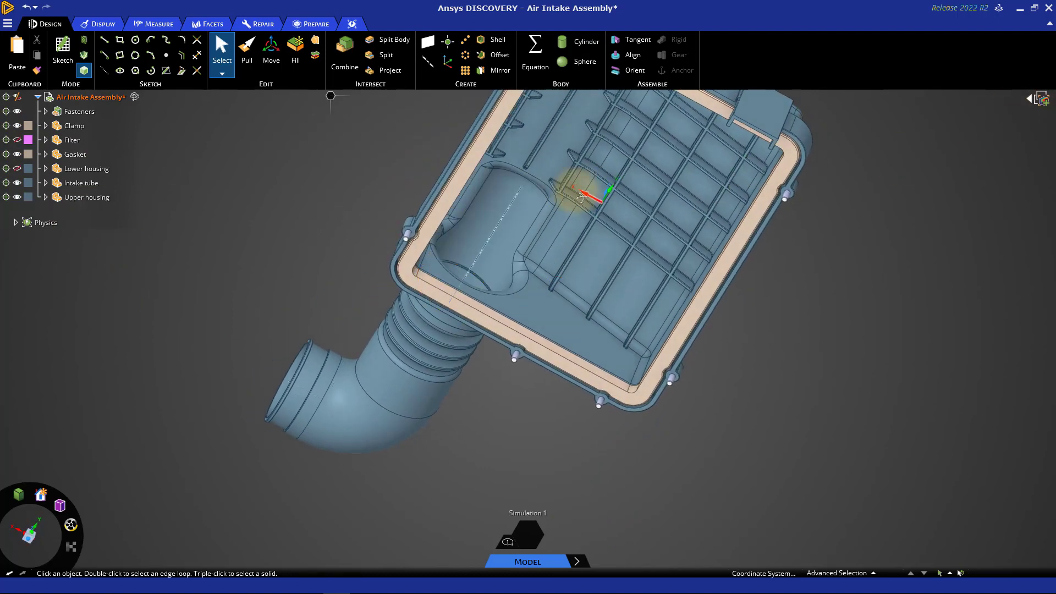
middle_drag(576, 218, 719, 248)
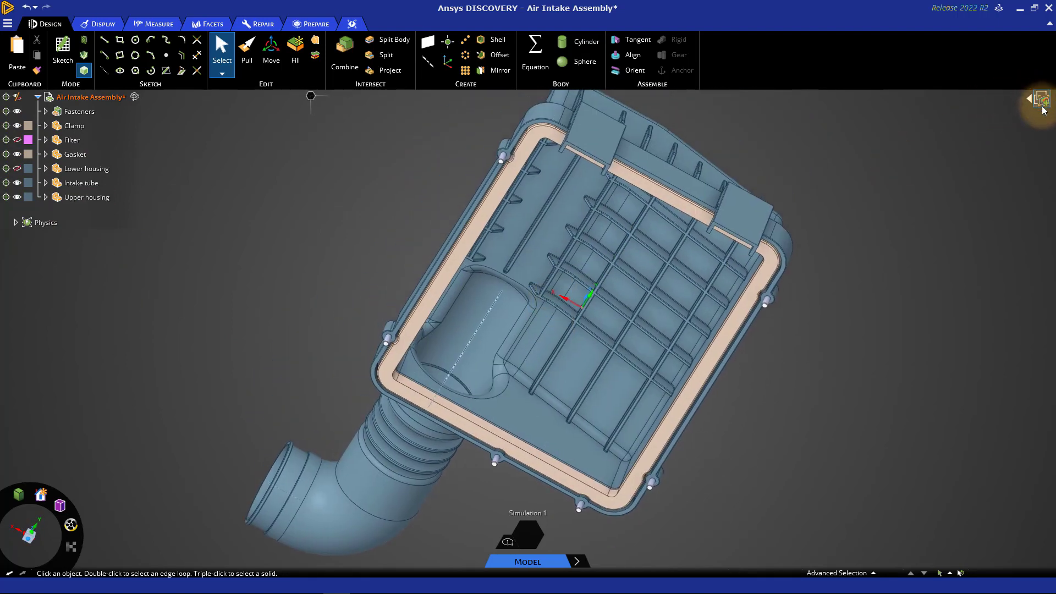
right_click(180, 193)
click(200, 282)
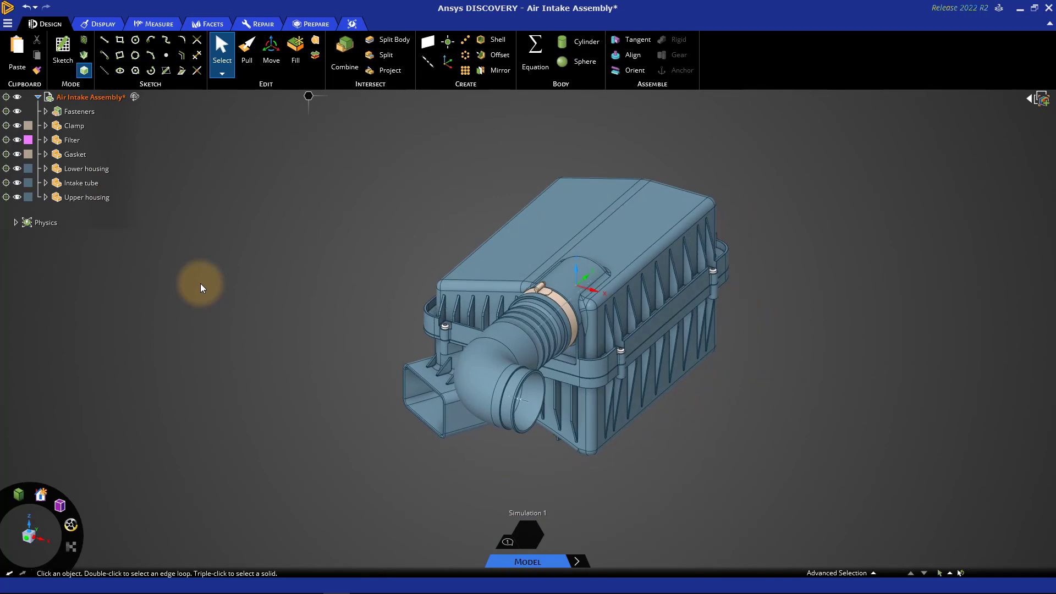
Step: Recall Scene 1, Scene 2 and Scene 3, collapse the Scenes panel, and choose a viewport menu option
click(1026, 105)
click(897, 124)
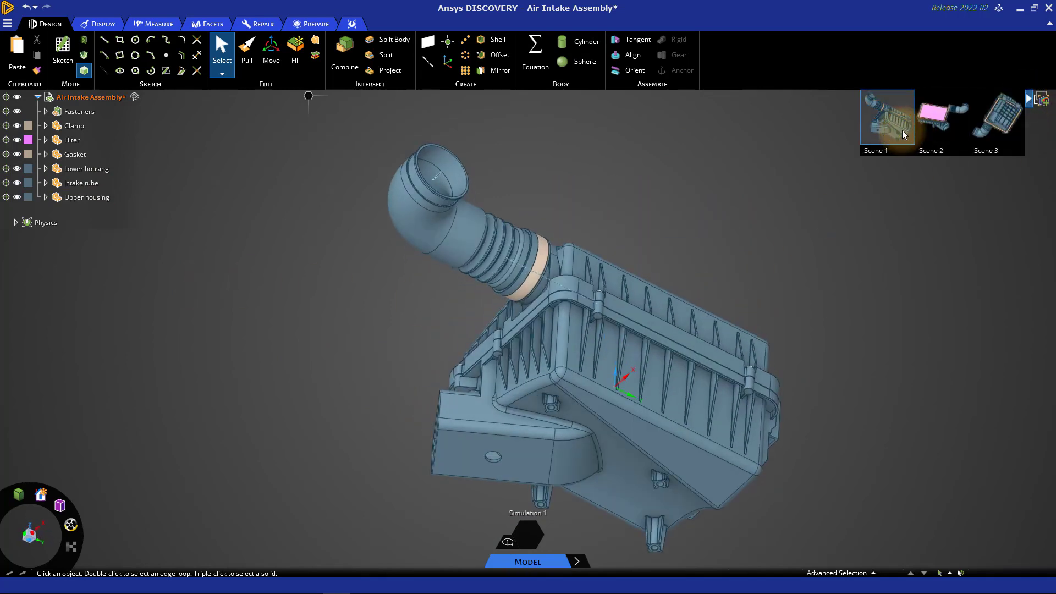
click(929, 131)
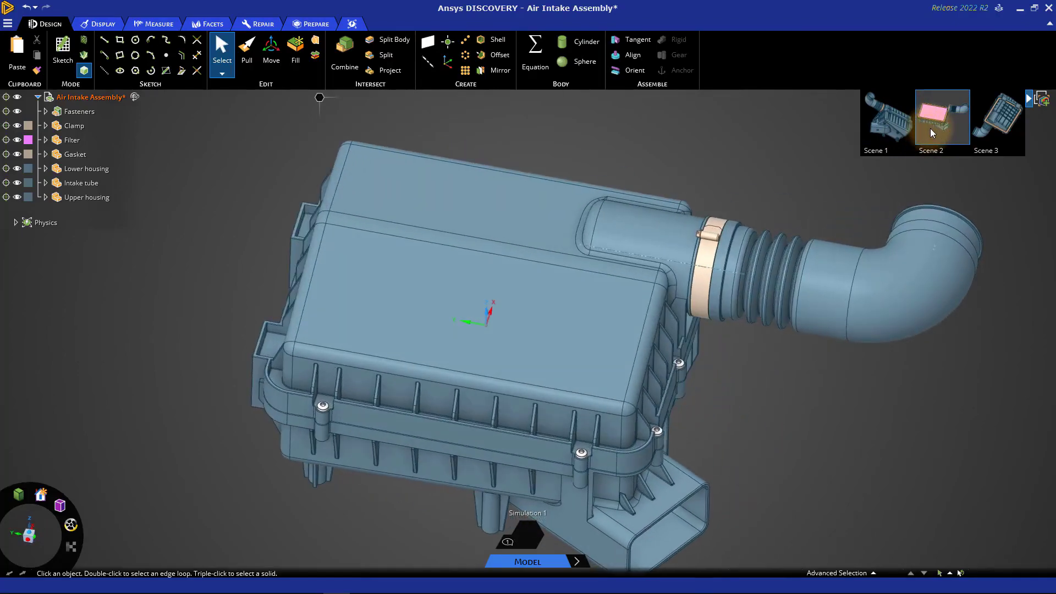
click(982, 119)
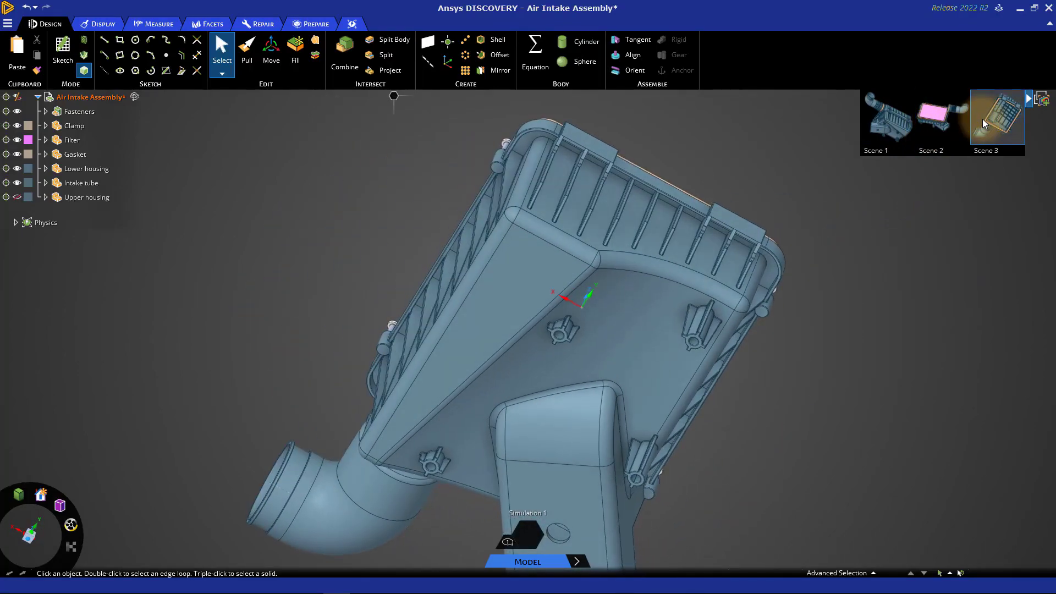
click(975, 245)
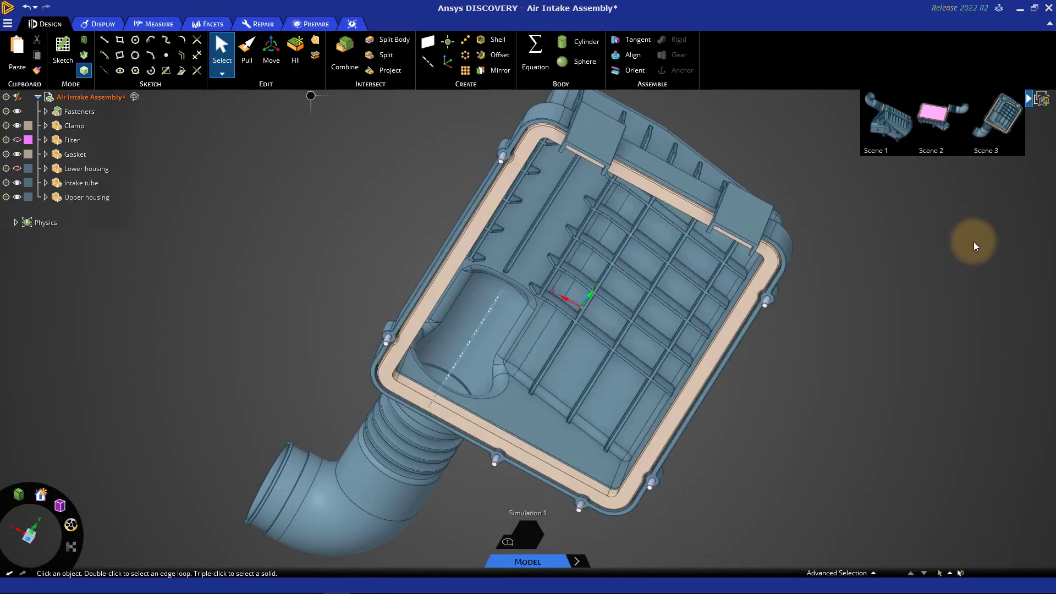
click(1028, 99)
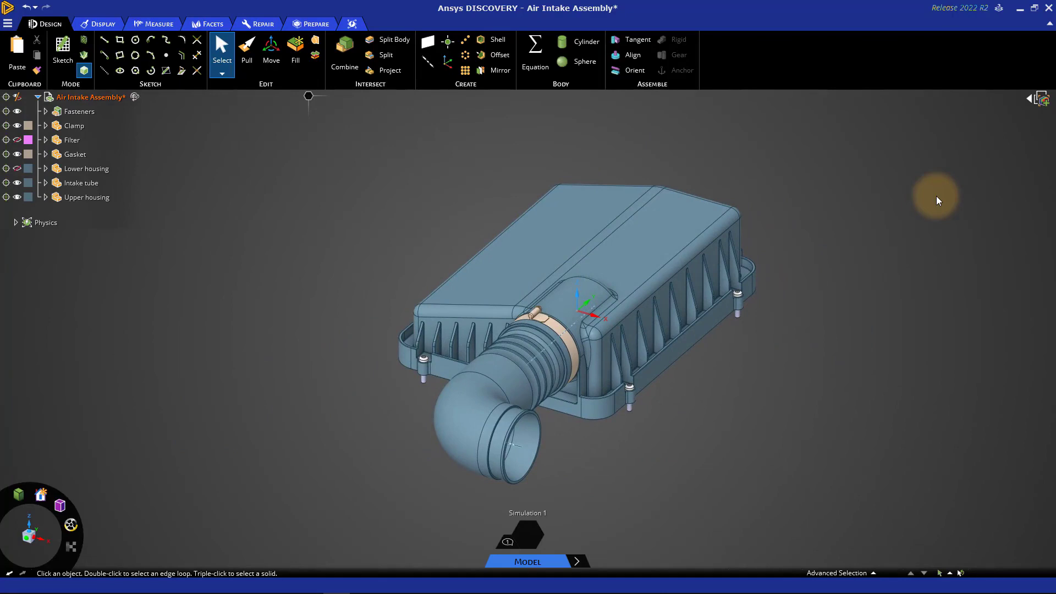
right_click(937, 194)
click(976, 283)
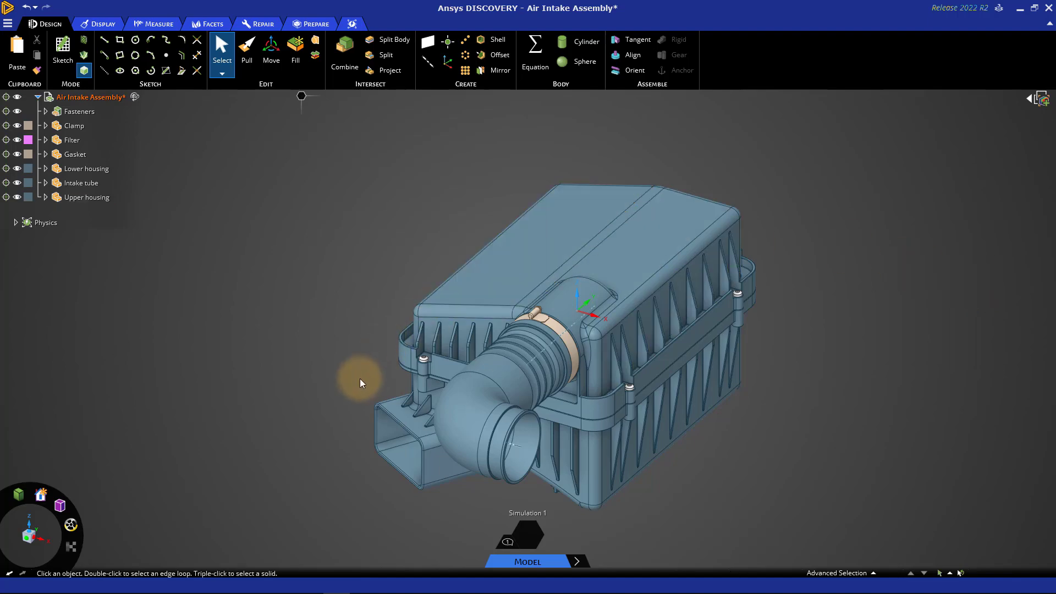
Step: Zoom in on the upper housing and select its 10 mm corner fillet face
middle_drag(361, 379, 451, 399)
scroll(407, 338, up, 5)
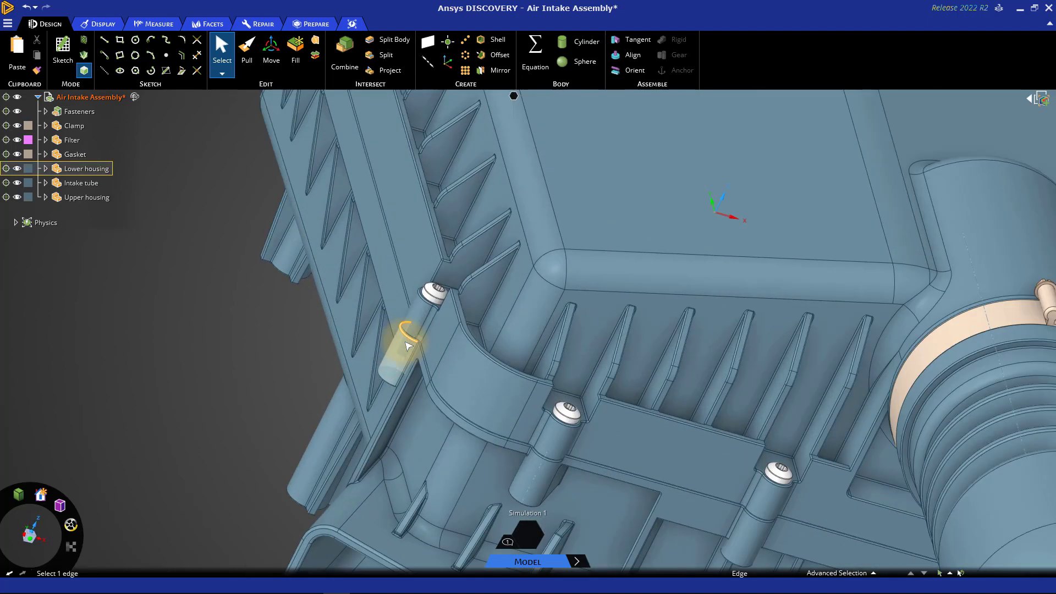
click(552, 271)
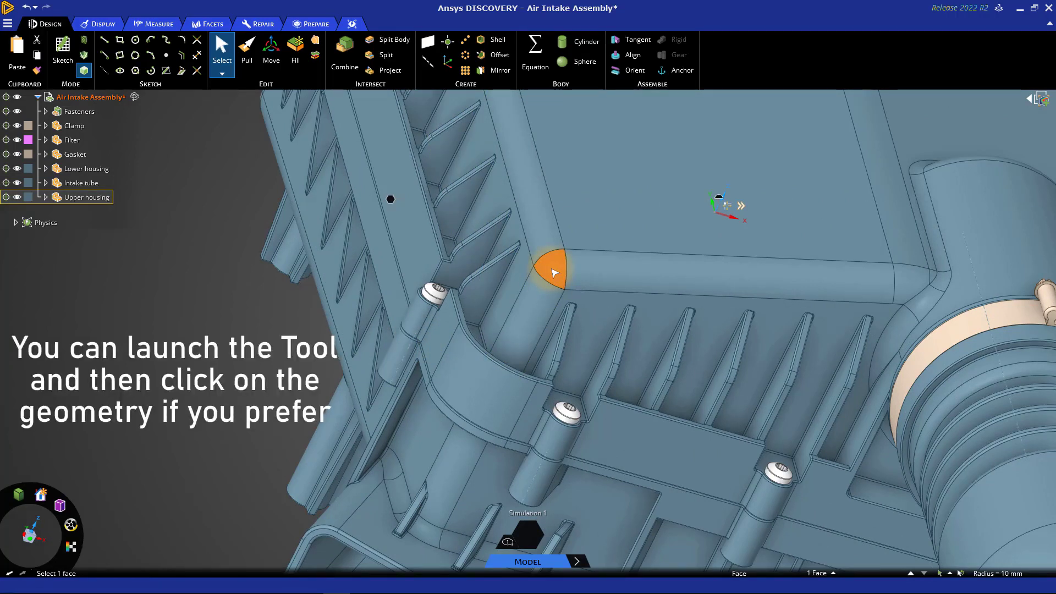
scroll(553, 273, up, 1)
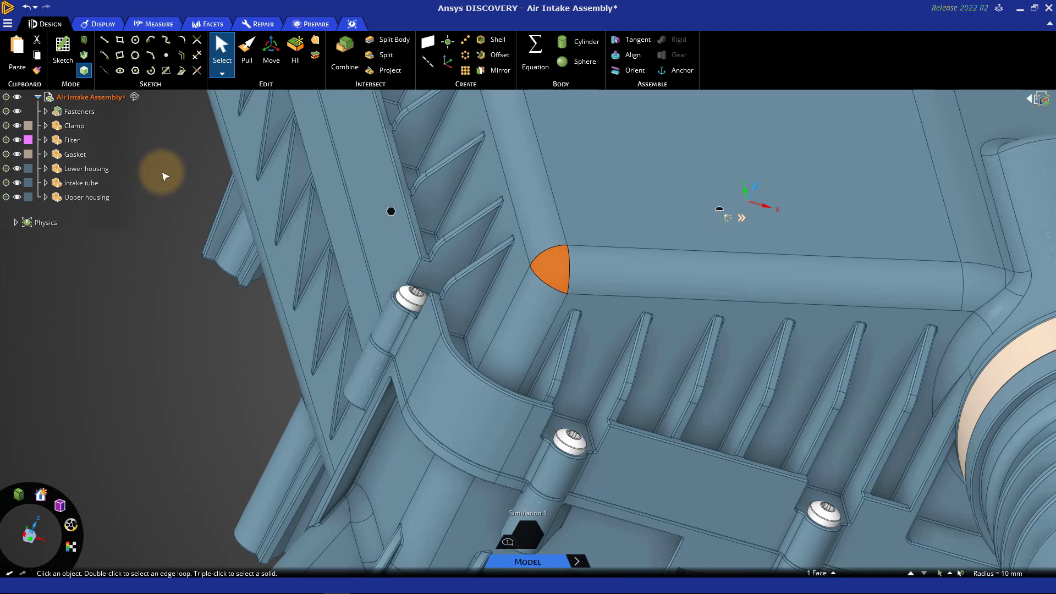
Step: Switch the fillet face from Pull to Move, then tour the ribbon tabs back to Design
click(248, 60)
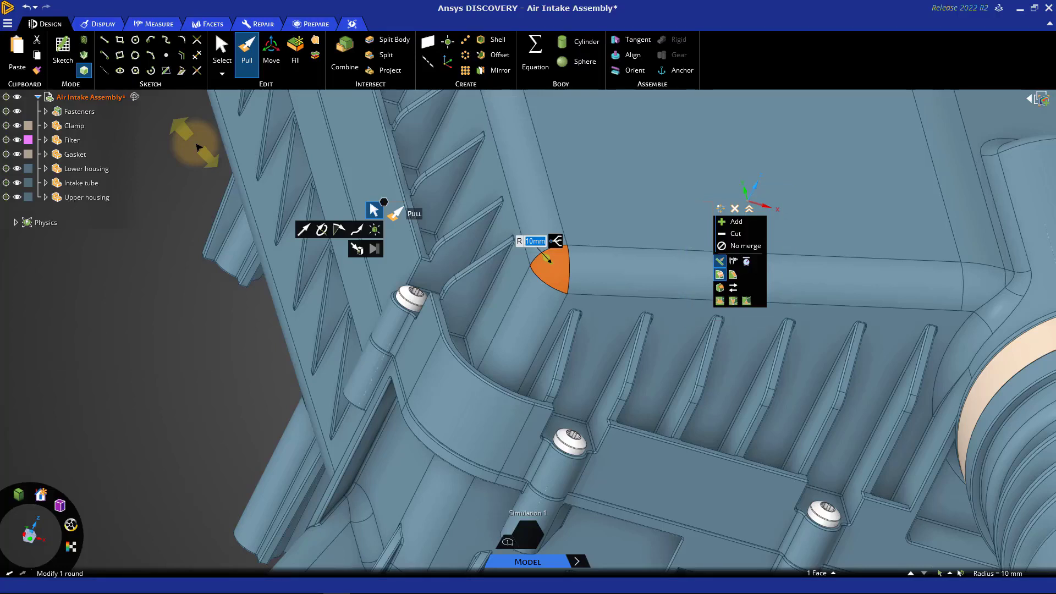
click(275, 57)
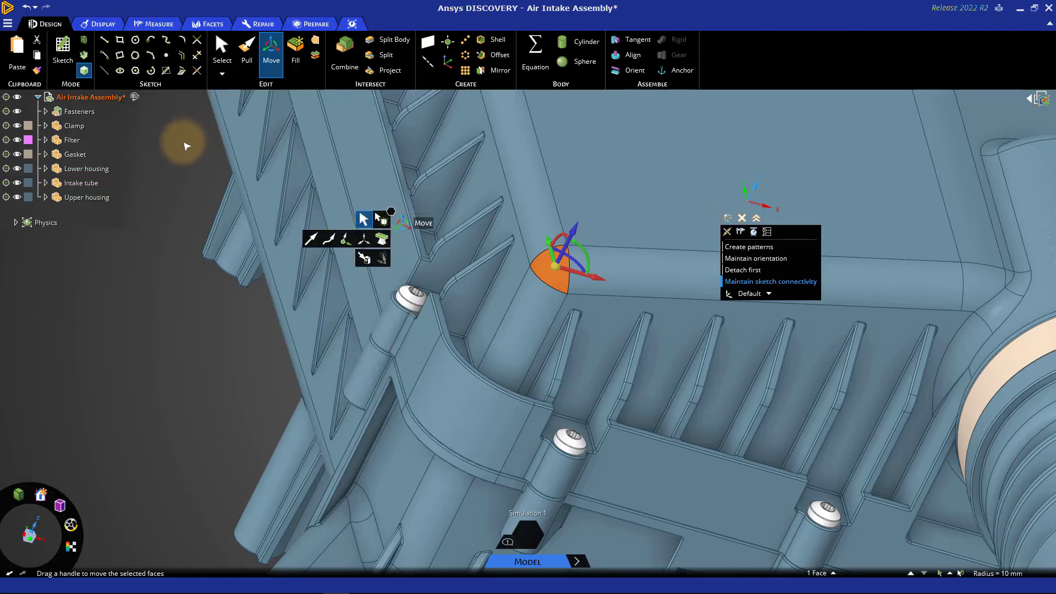
click(102, 24)
click(160, 23)
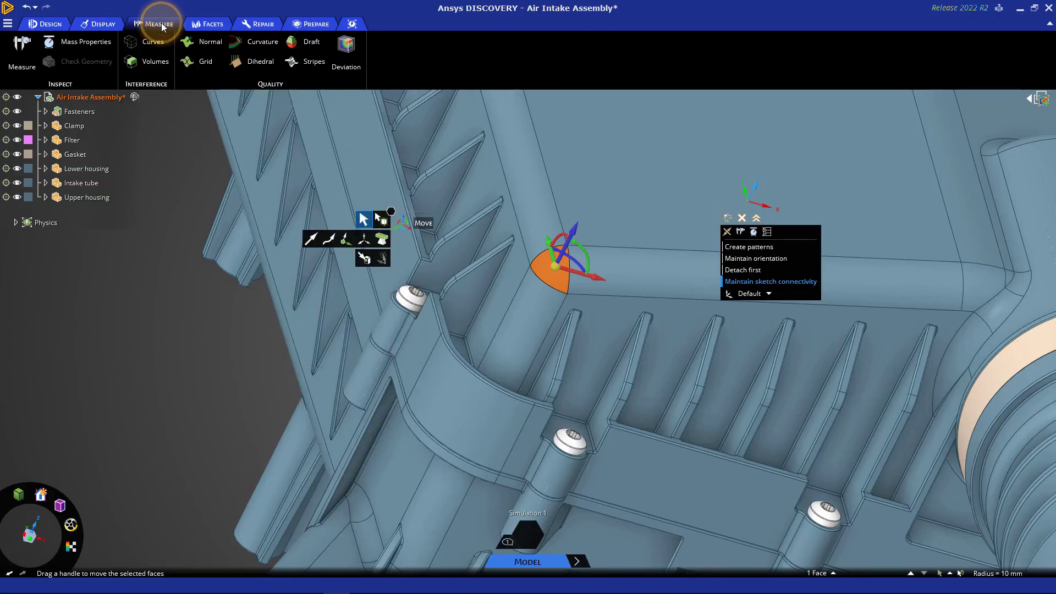
click(210, 23)
click(271, 27)
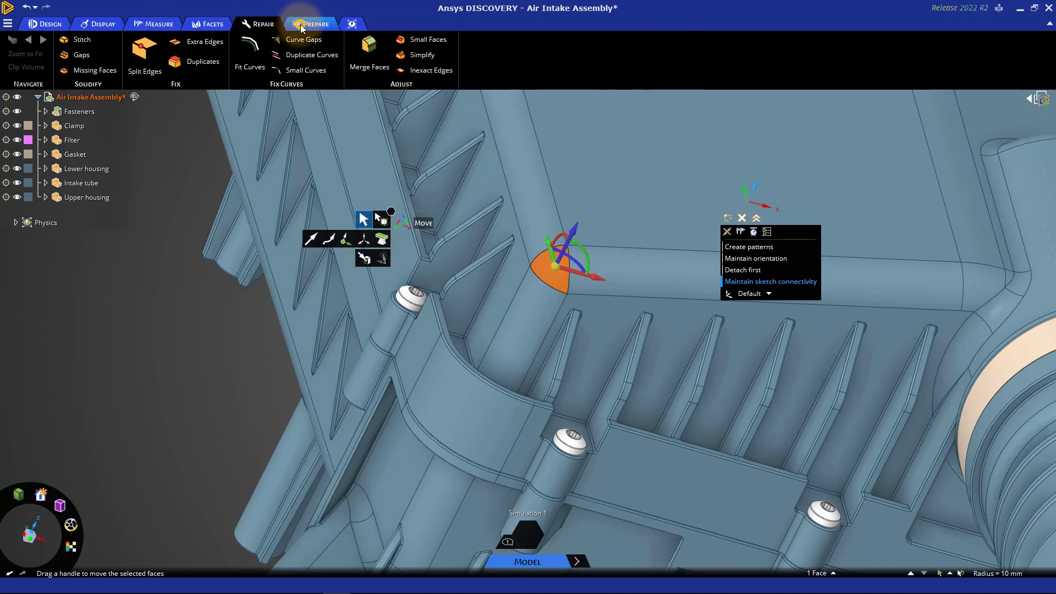
click(308, 24)
click(50, 24)
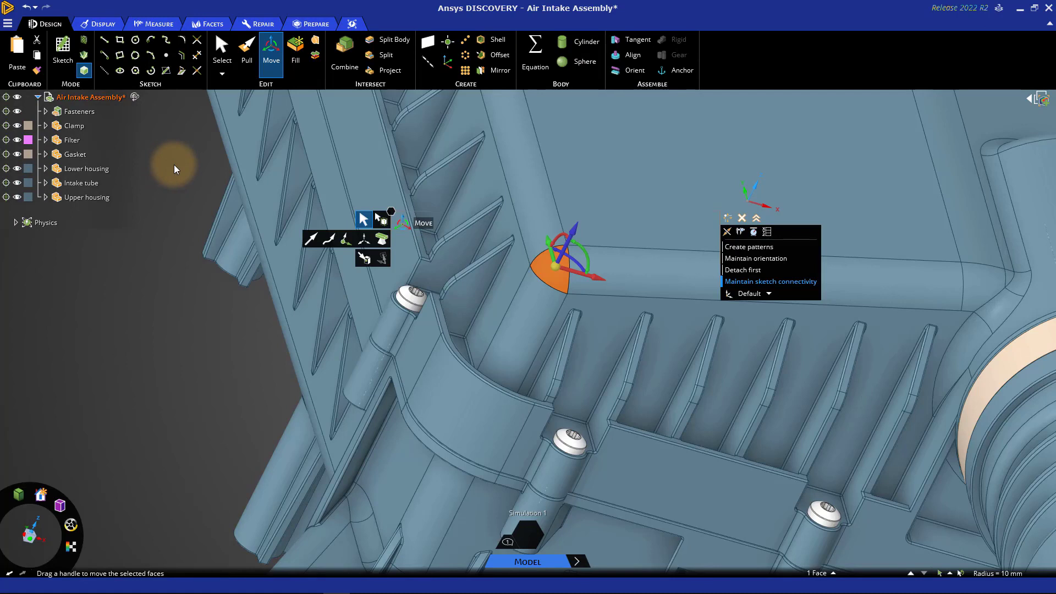
Step: Exit Move, reselect the fillet face, and cycle the halo menu through Selection, Physics, Modeling
key(Escape)
key(Escape)
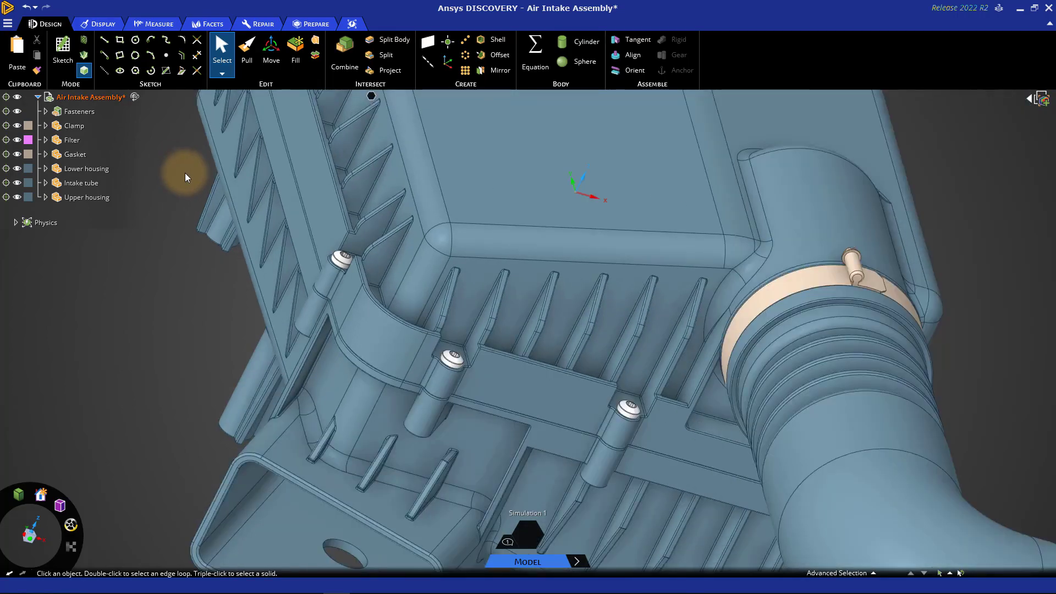
click(447, 240)
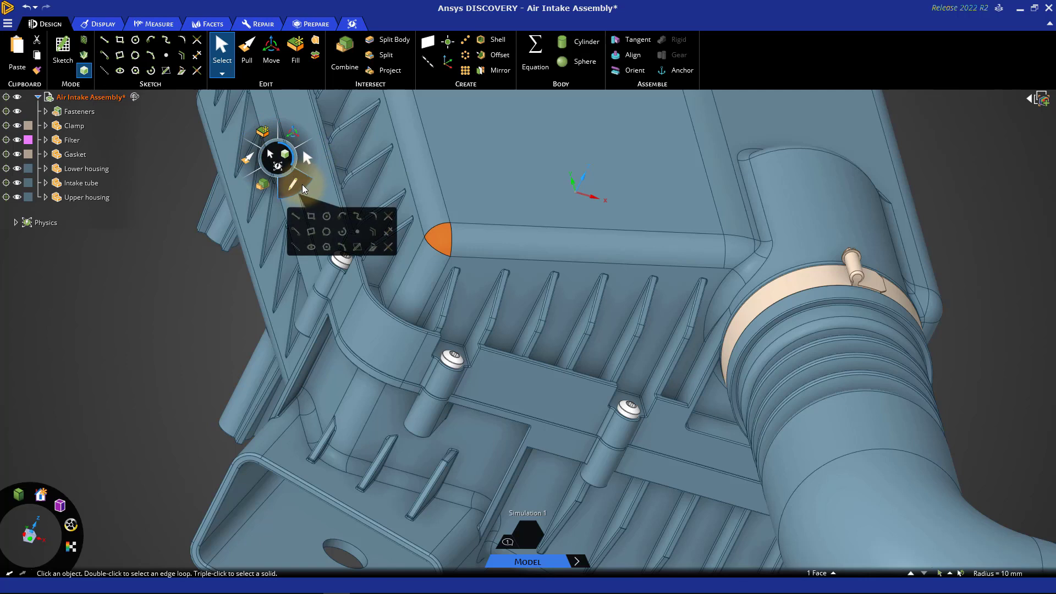
click(269, 158)
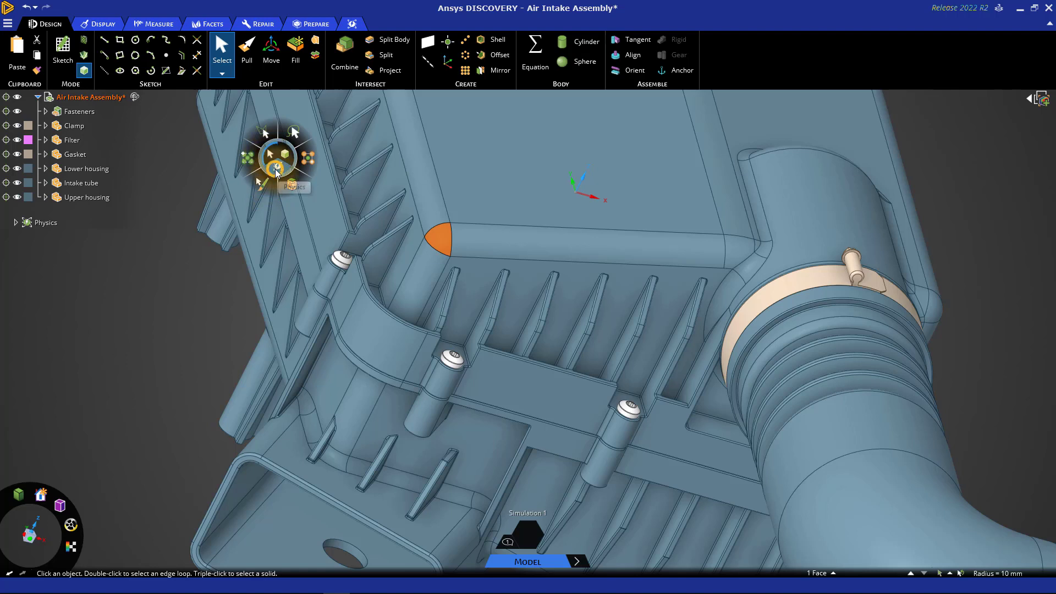
click(276, 170)
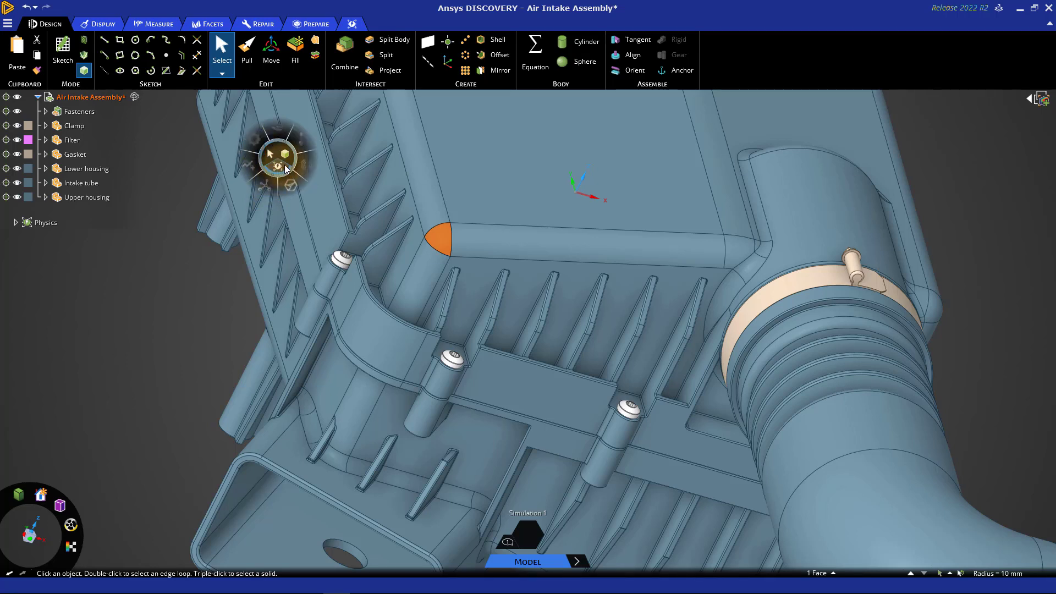
click(291, 162)
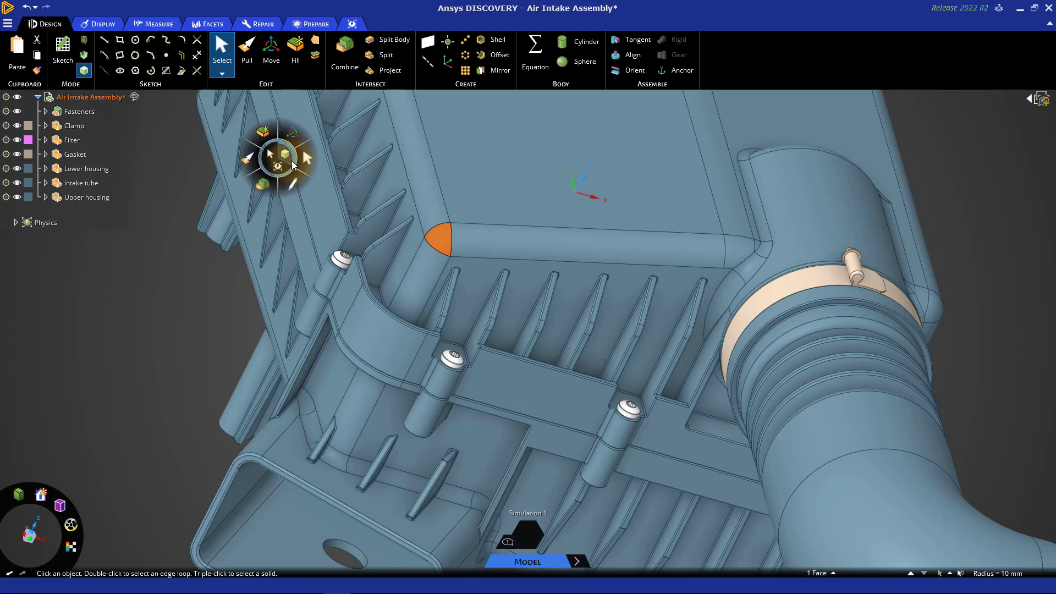
Step: Start Pull on the fillet face, zoom out, and move its options HUD aside and back
click(247, 159)
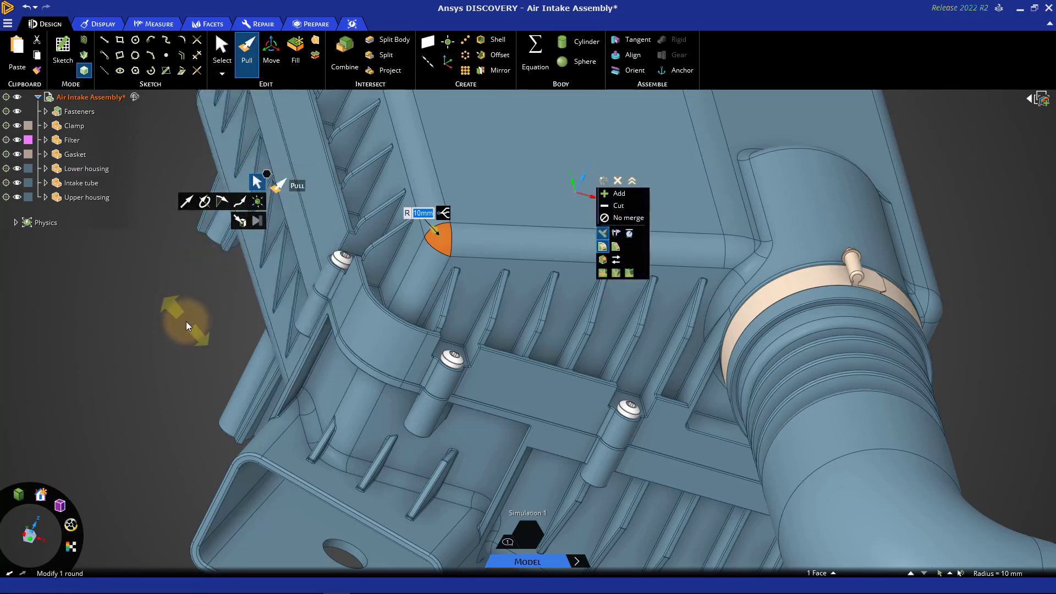
scroll(186, 321, down, 3)
scroll(186, 321, down, 2)
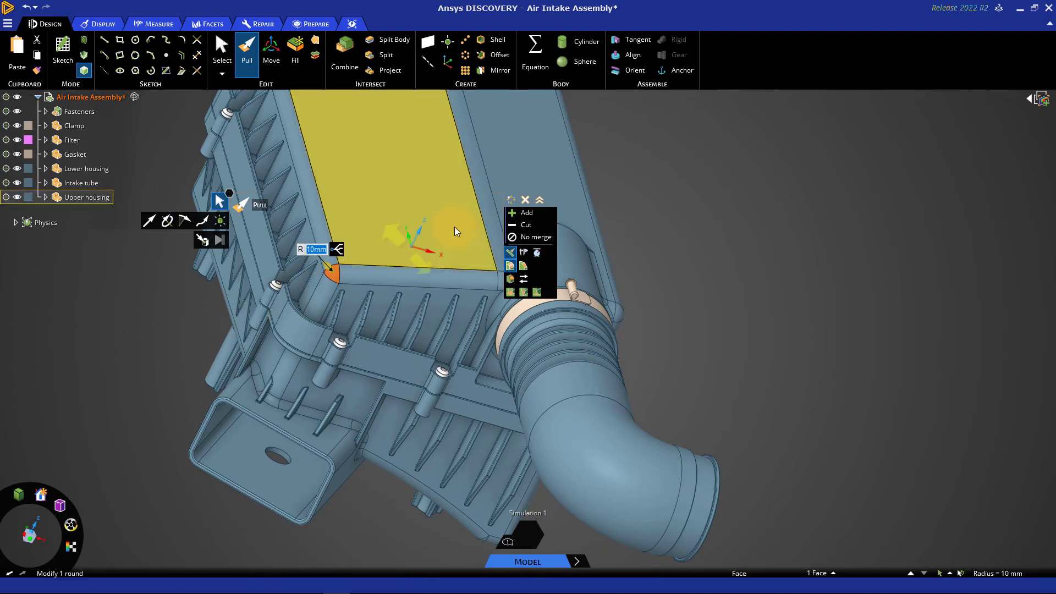
click(510, 202)
drag(510, 203, 968, 190)
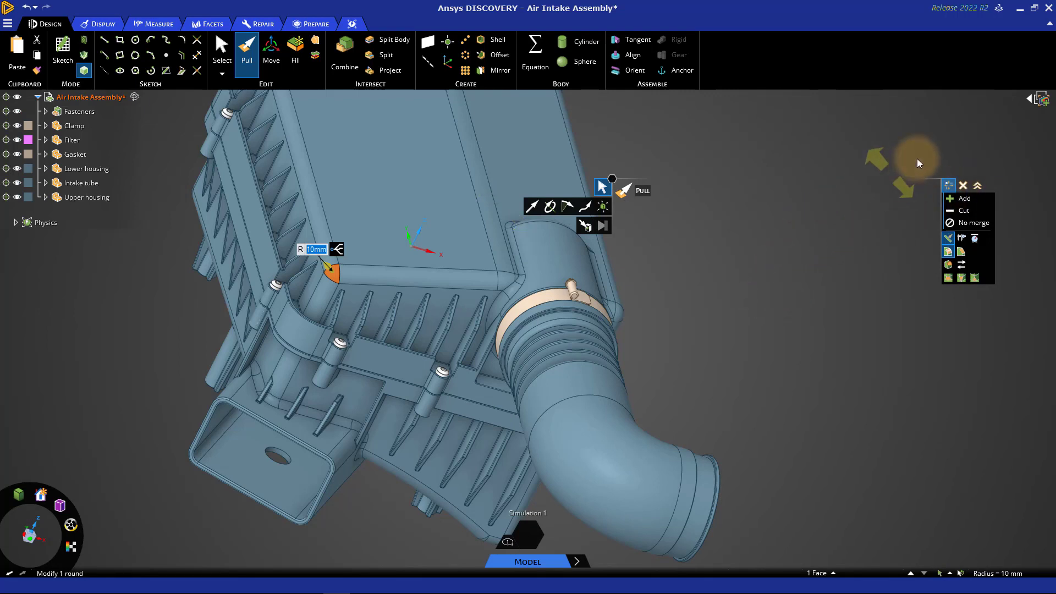
click(944, 184)
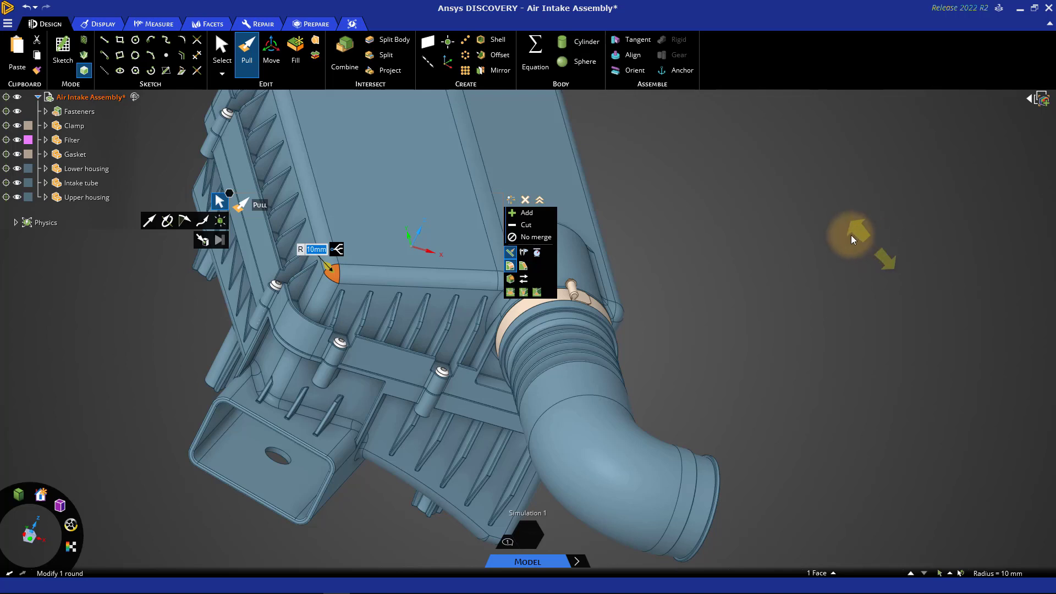
click(11, 25)
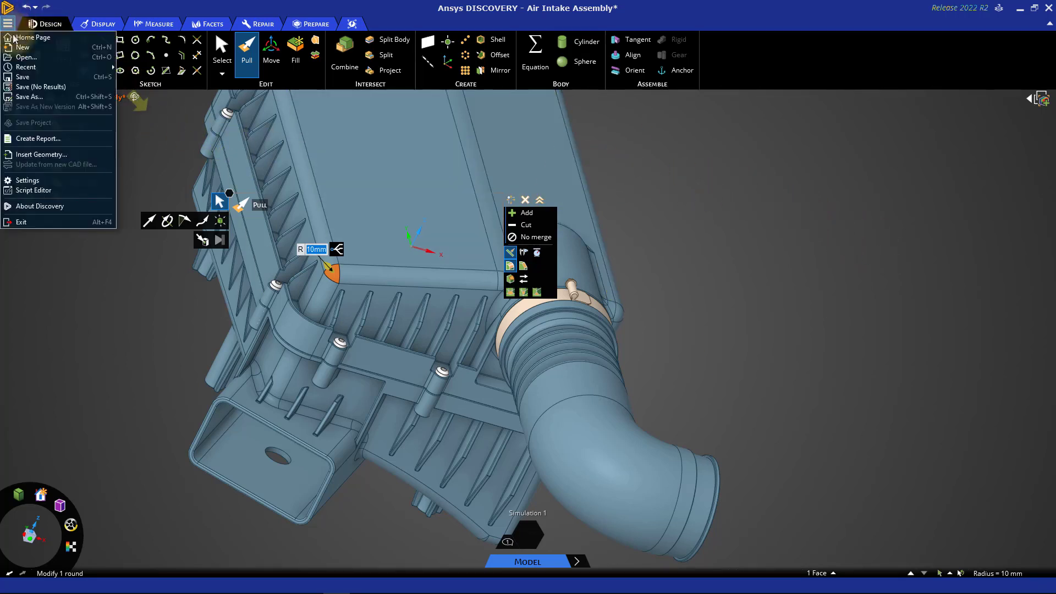
click(38, 177)
drag(409, 126, 690, 237)
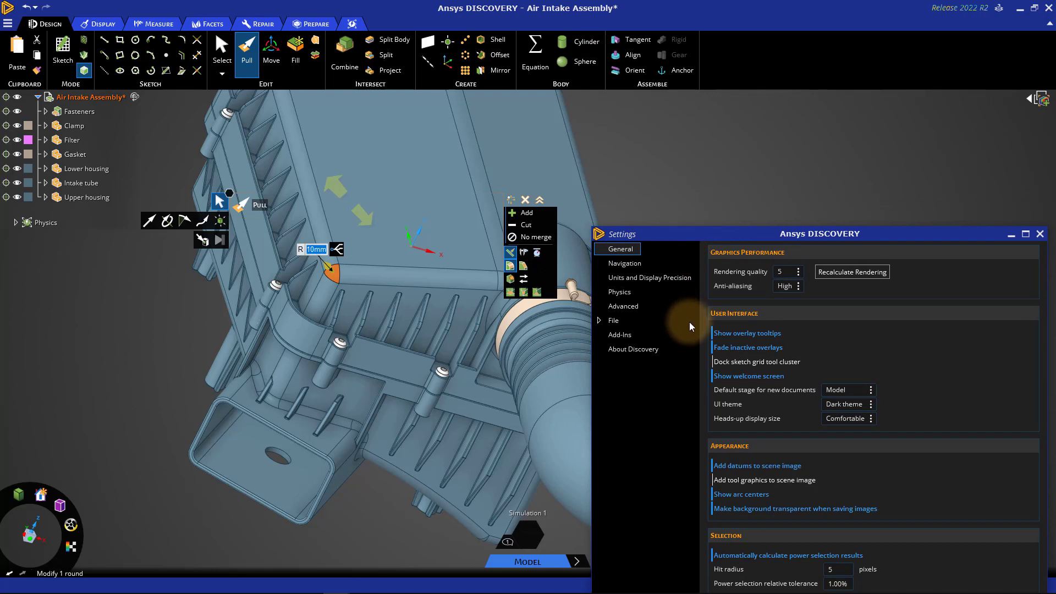
click(870, 419)
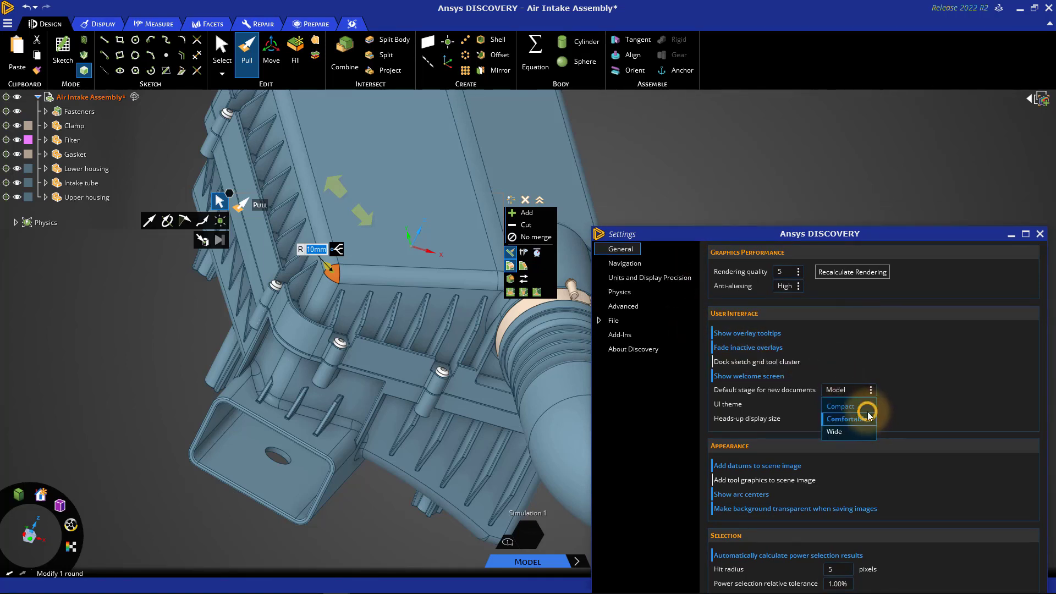
click(871, 407)
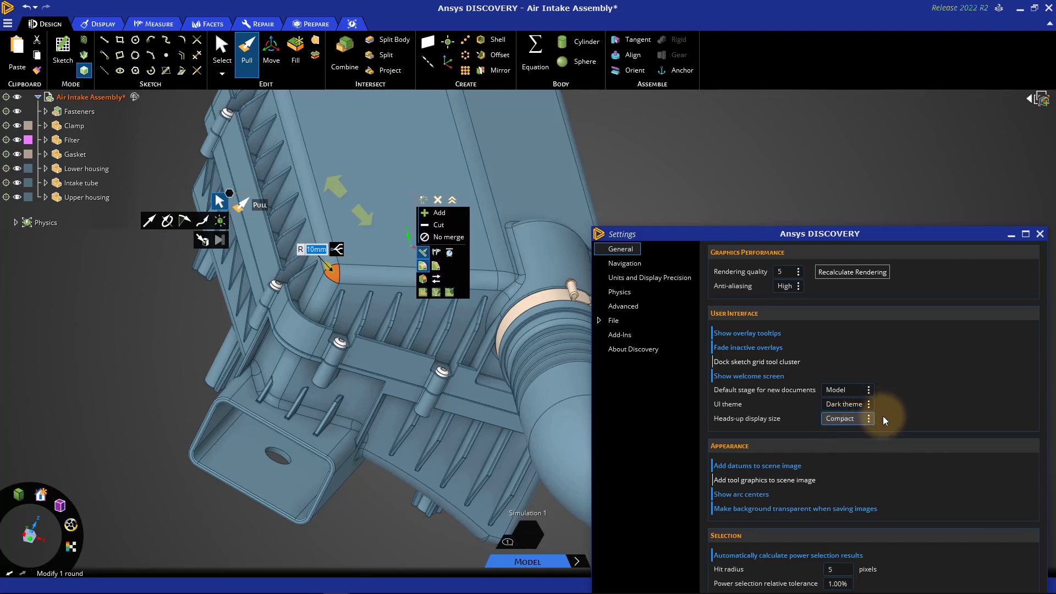
click(868, 419)
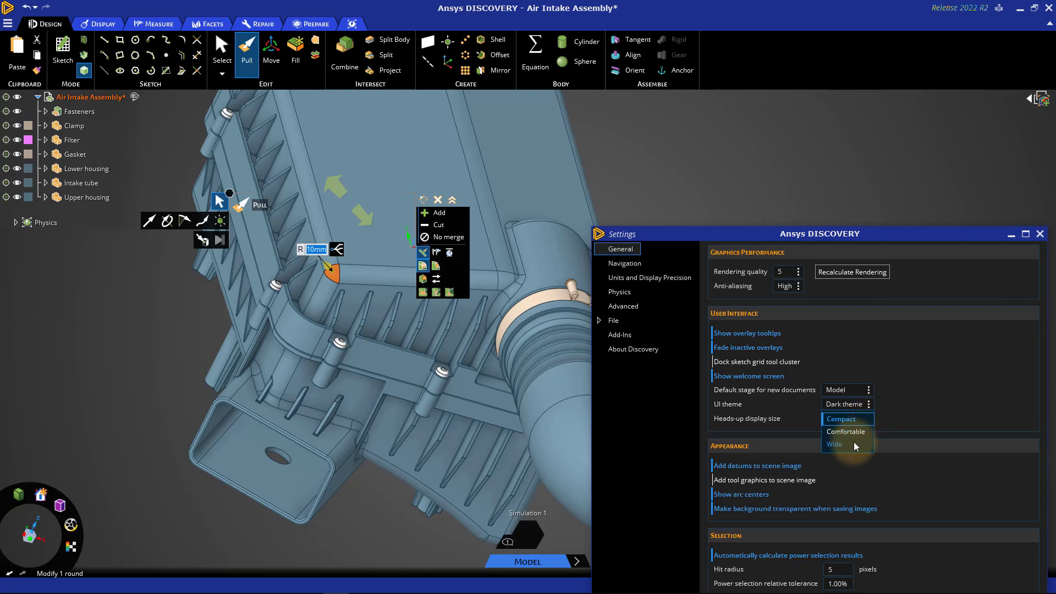
click(852, 440)
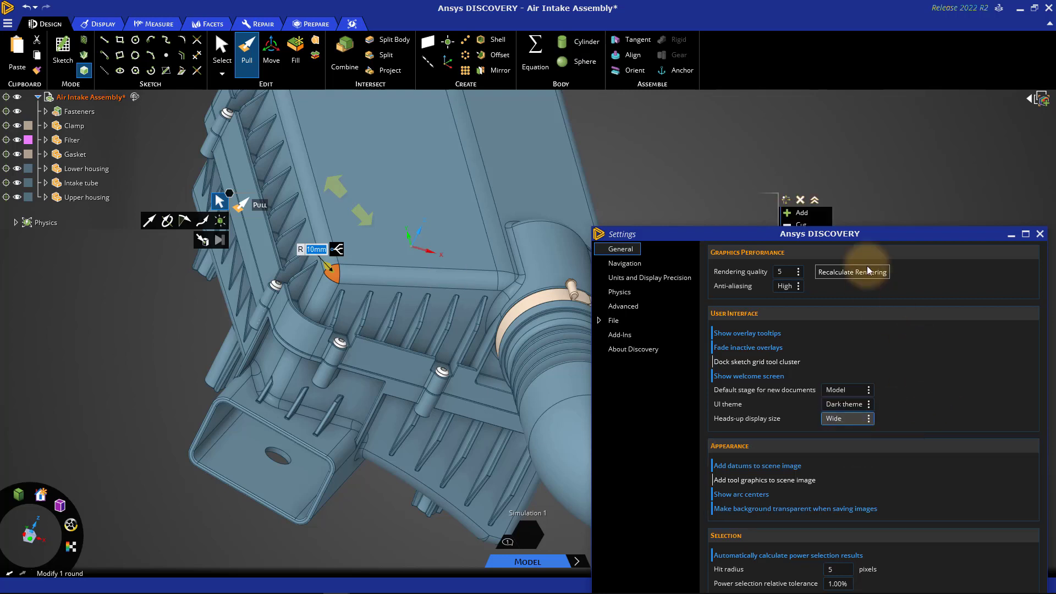
drag(876, 237, 817, 347)
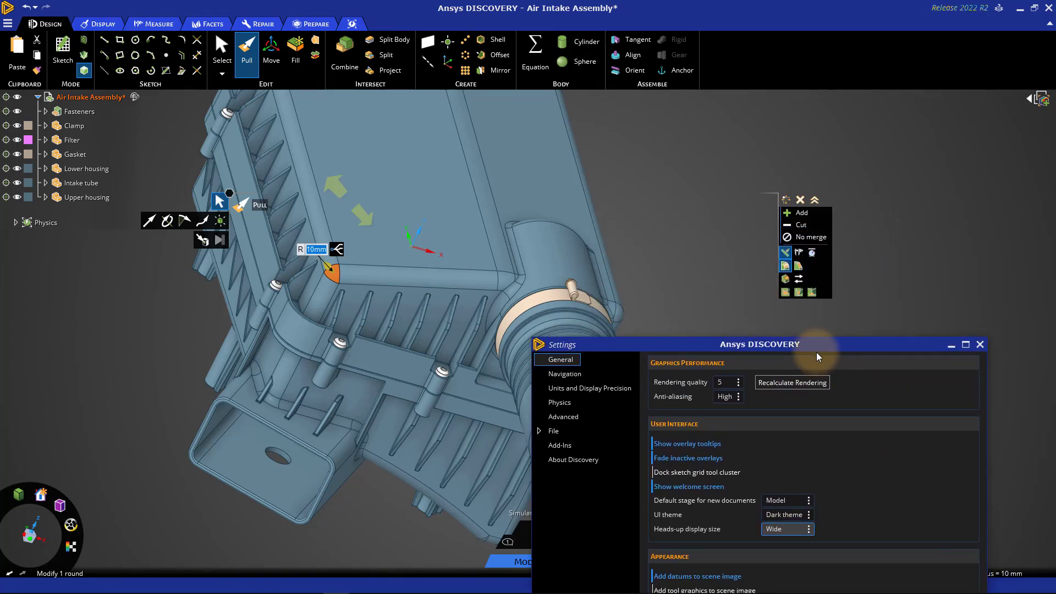
click(812, 530)
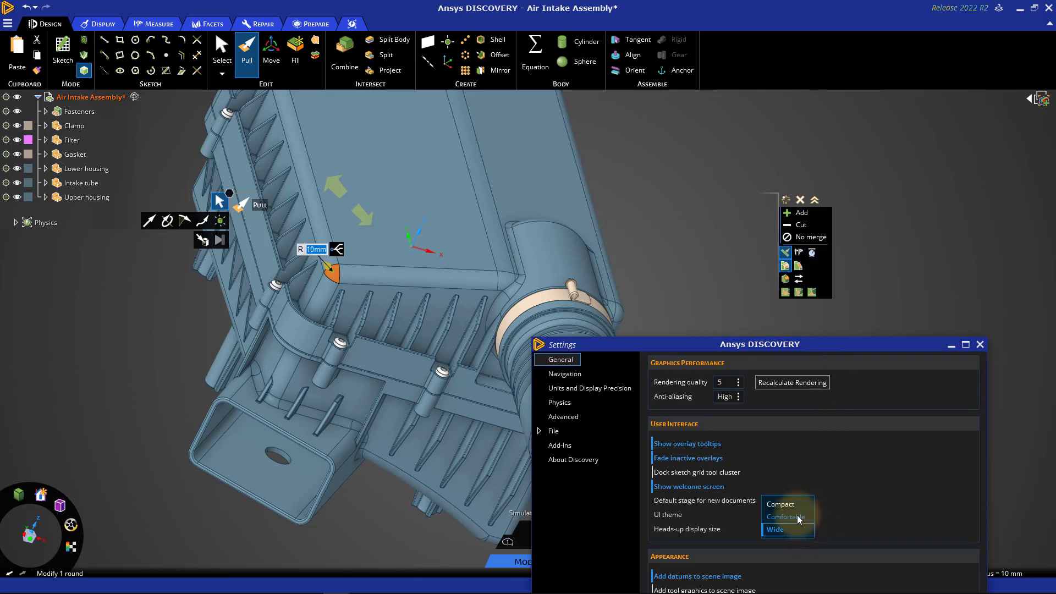
click(797, 514)
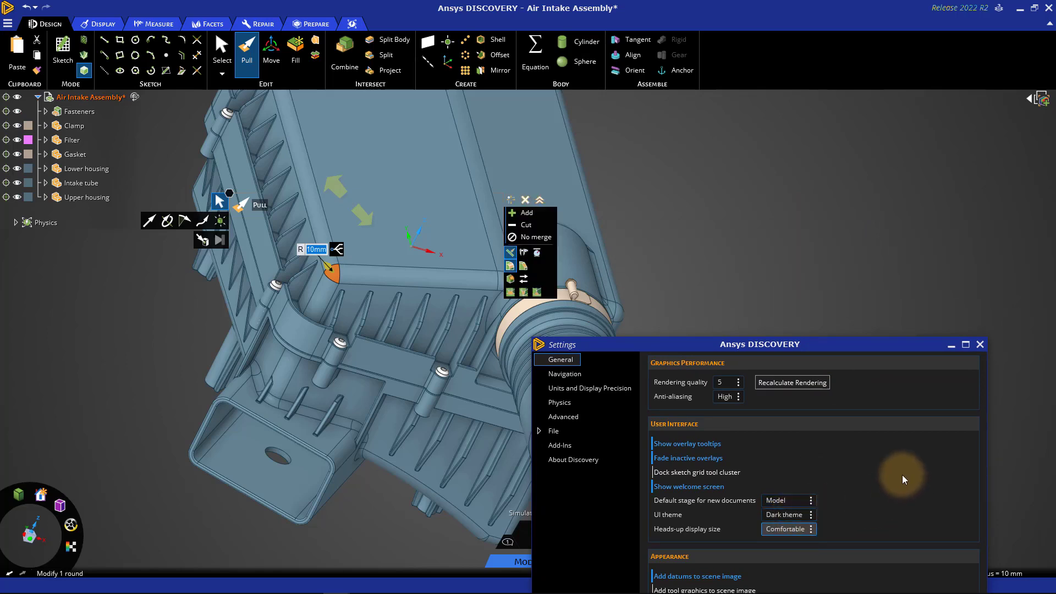
click(978, 345)
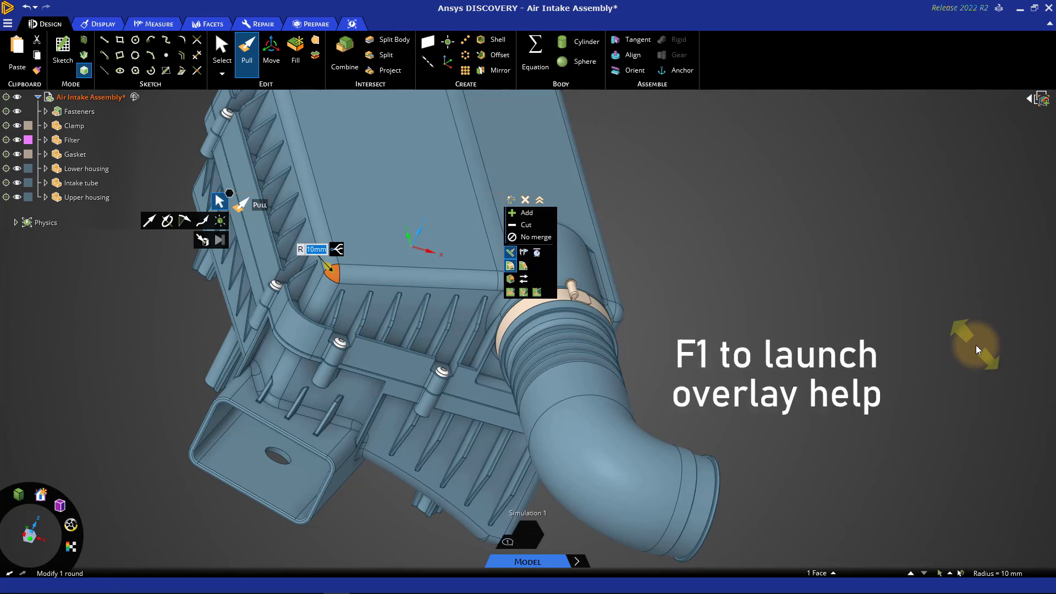
key(F1)
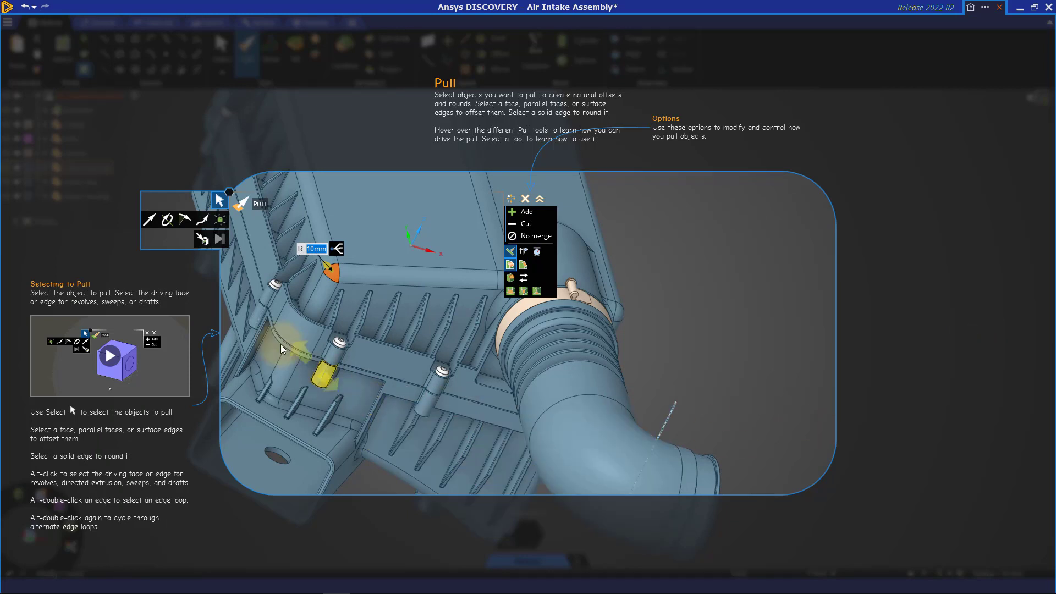
mouse_move(159, 229)
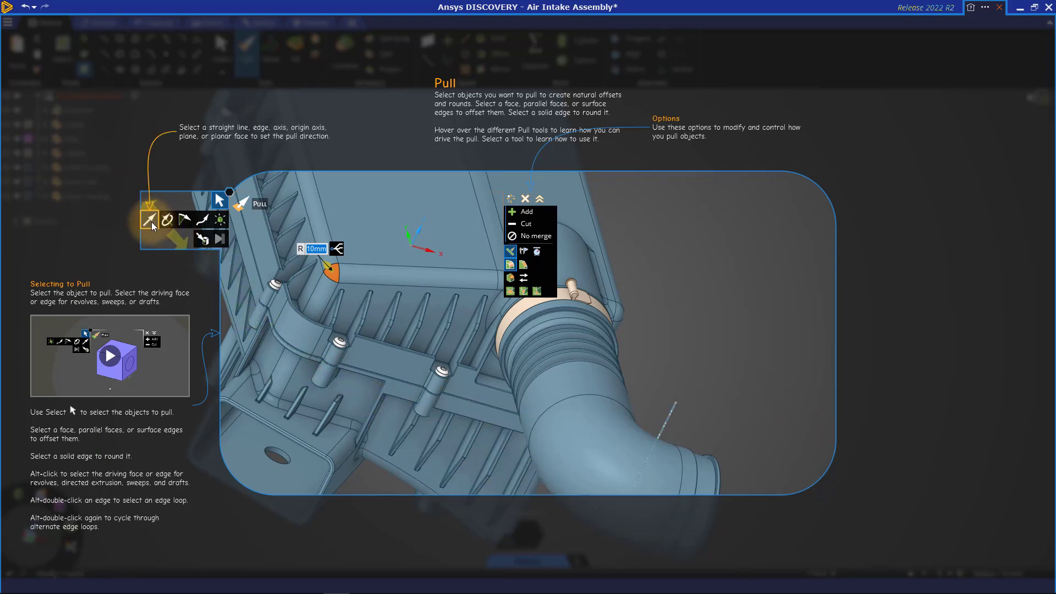
mouse_move(192, 230)
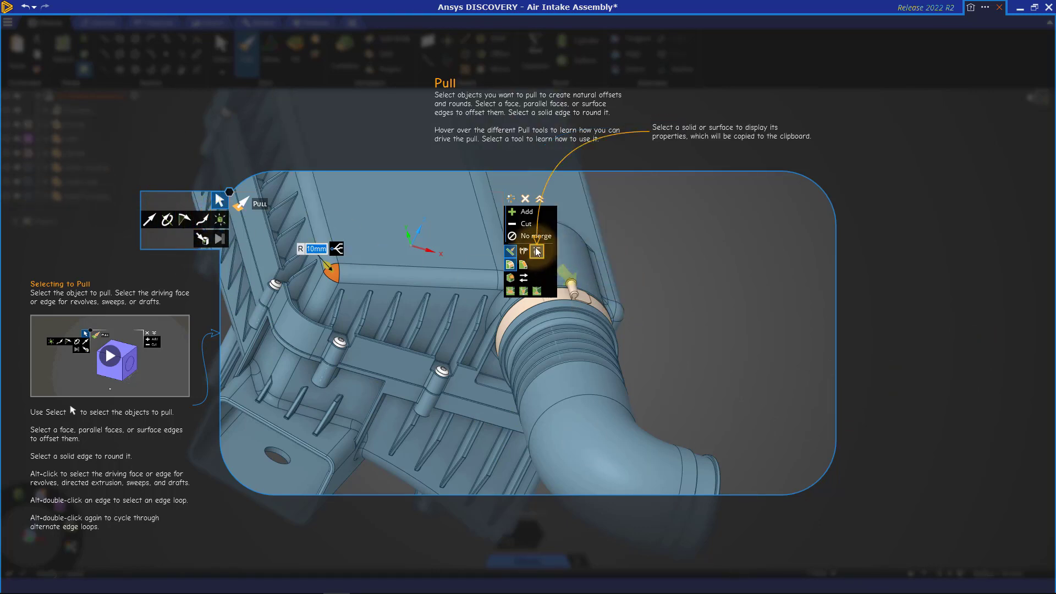
mouse_move(523, 291)
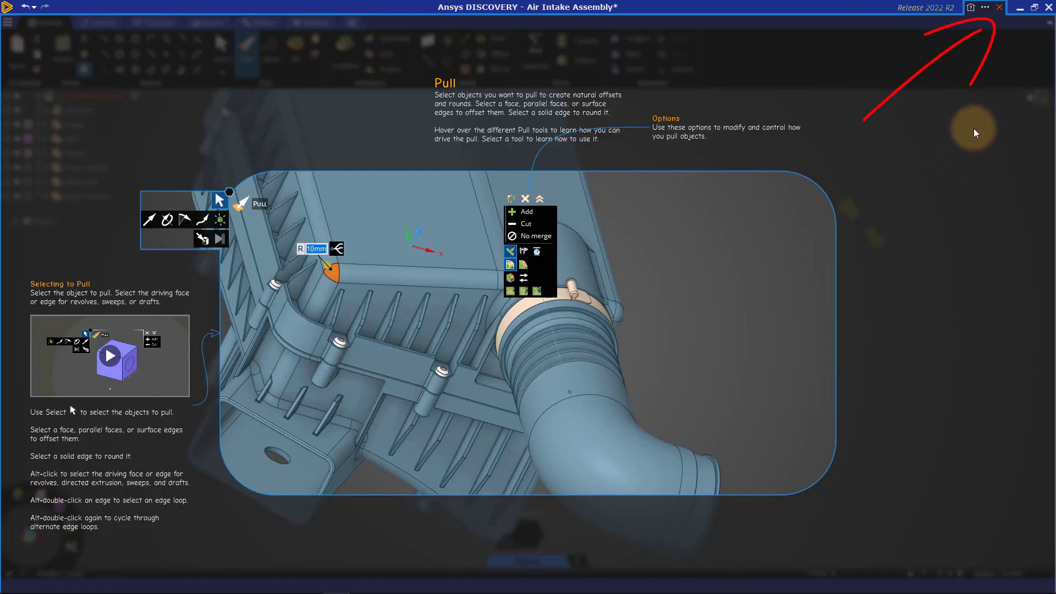
click(999, 10)
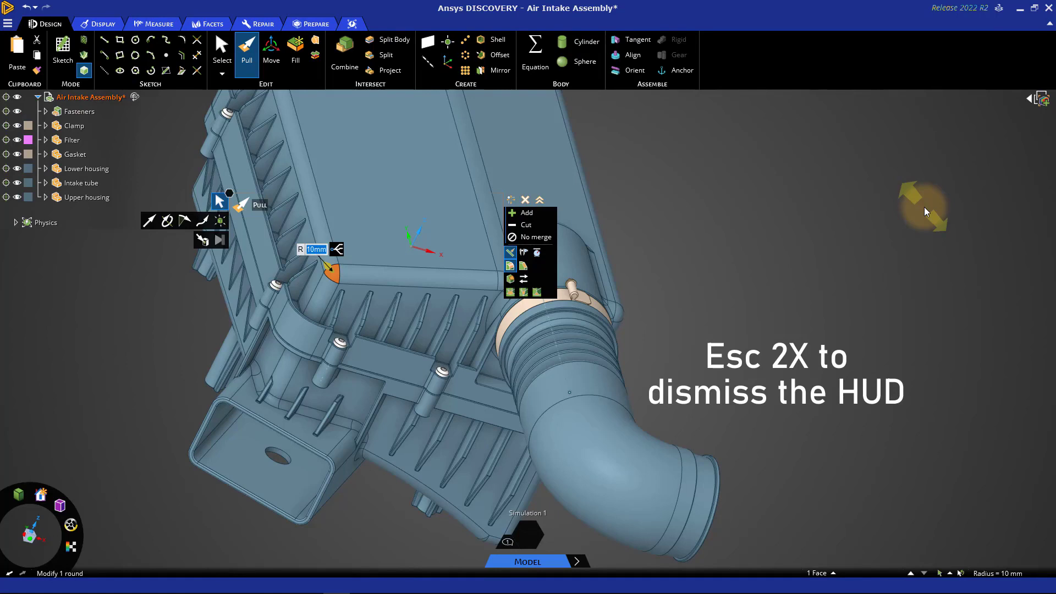
Step: Exit the Pull tool and fit the whole air intake assembly in view
key(Escape)
key(Escape)
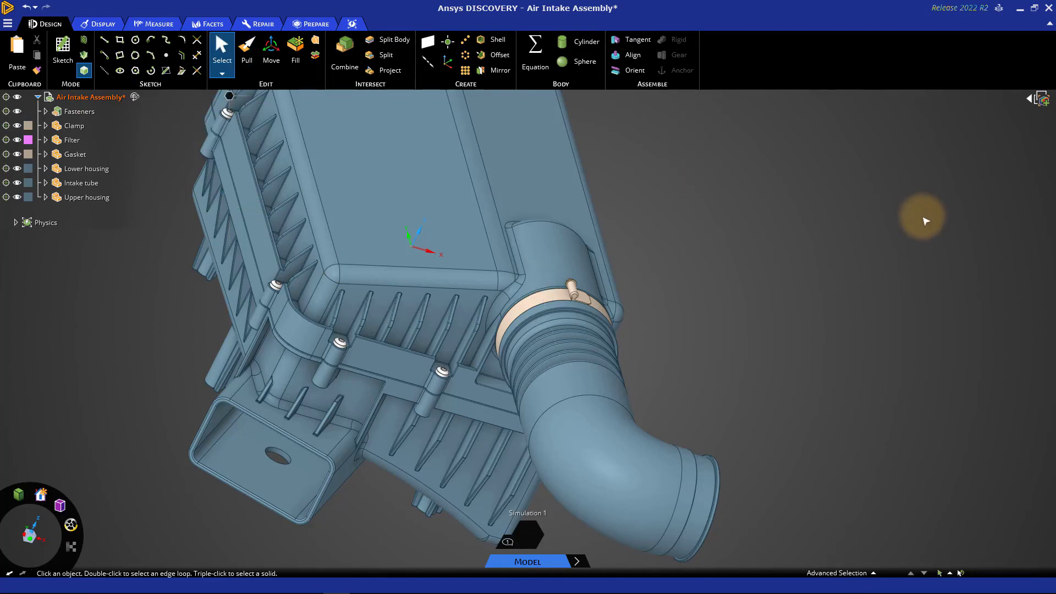
key(h)
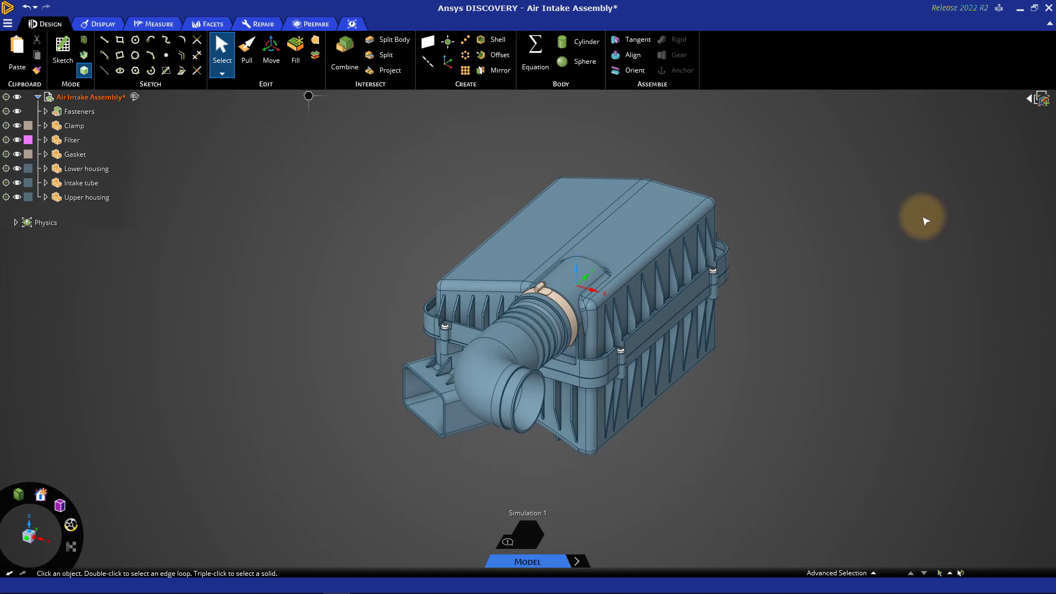